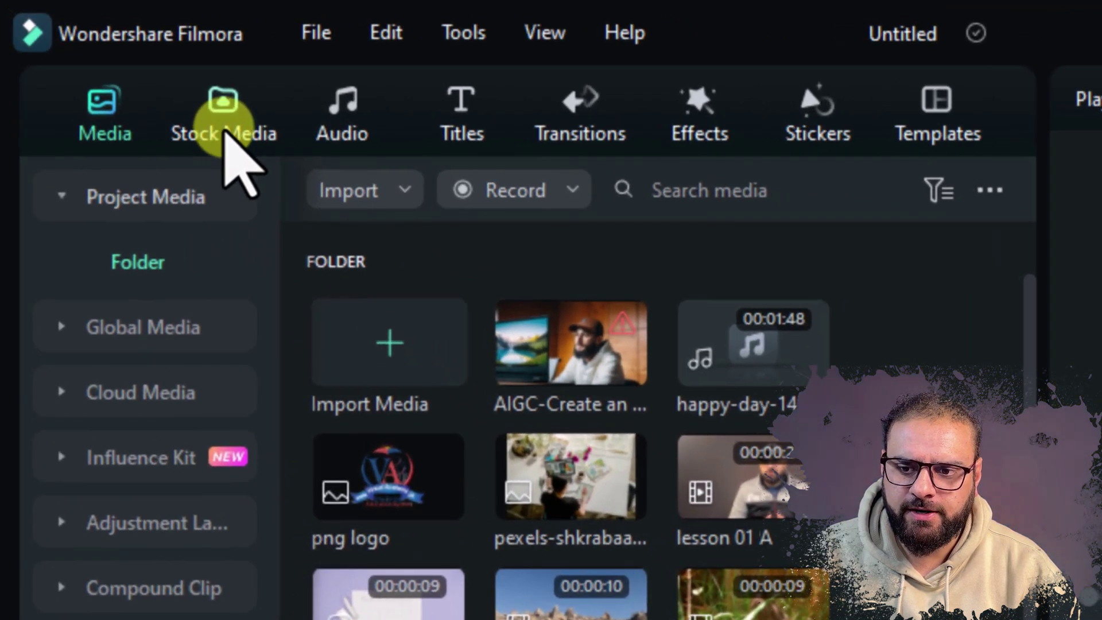
# Step: Browse the favorite and downloaded items saved in the stock media collection
pyautogui.click(223, 132)
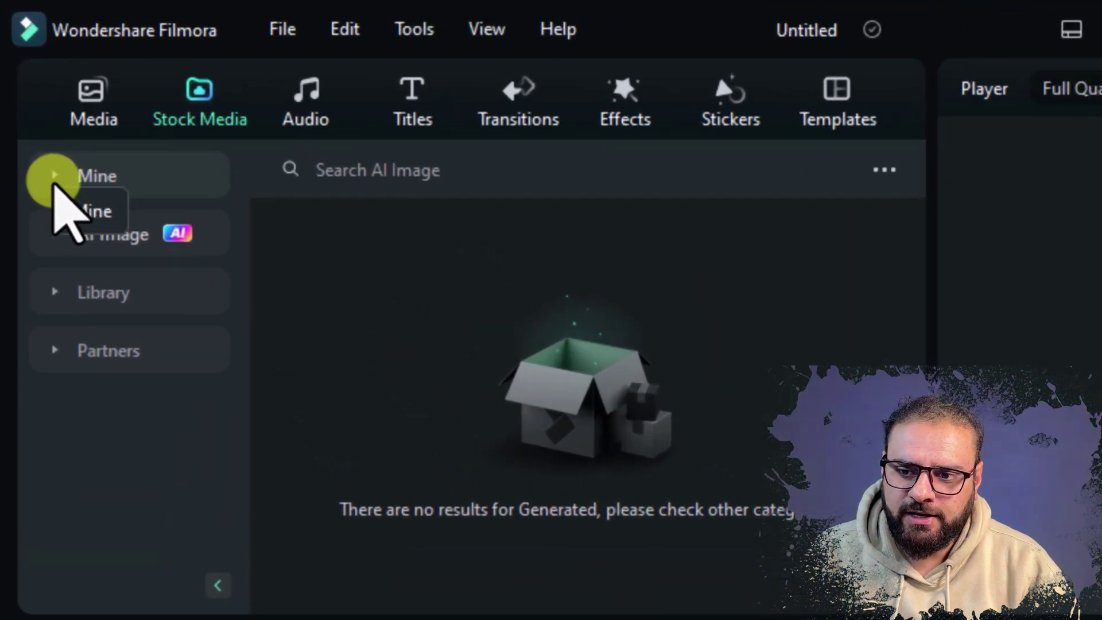
pyautogui.click(54, 178)
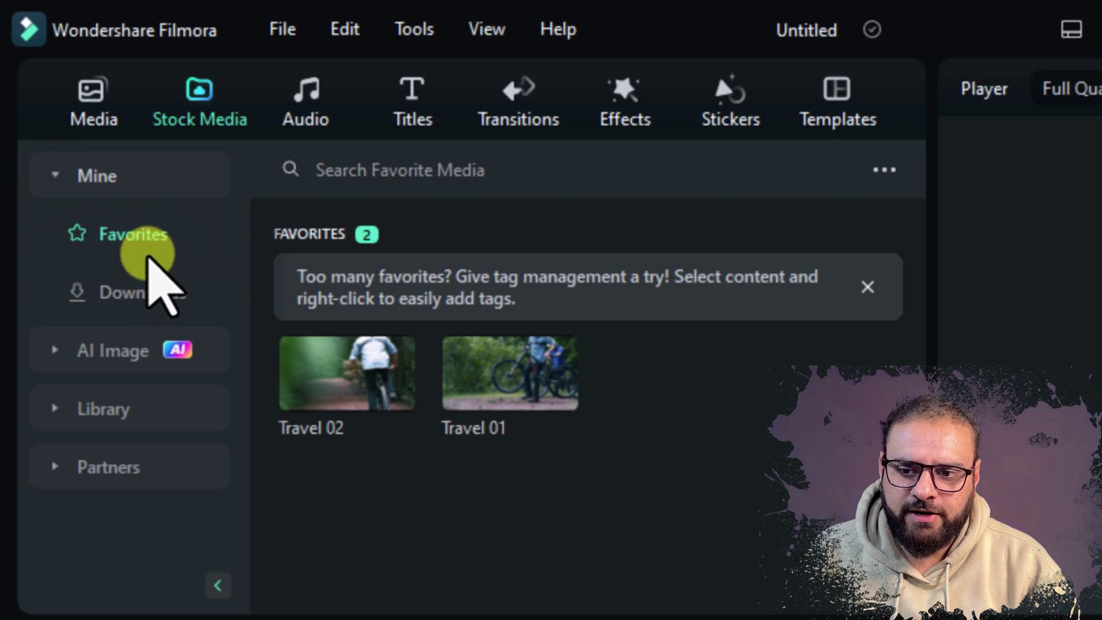
pyautogui.moveTo(575, 435)
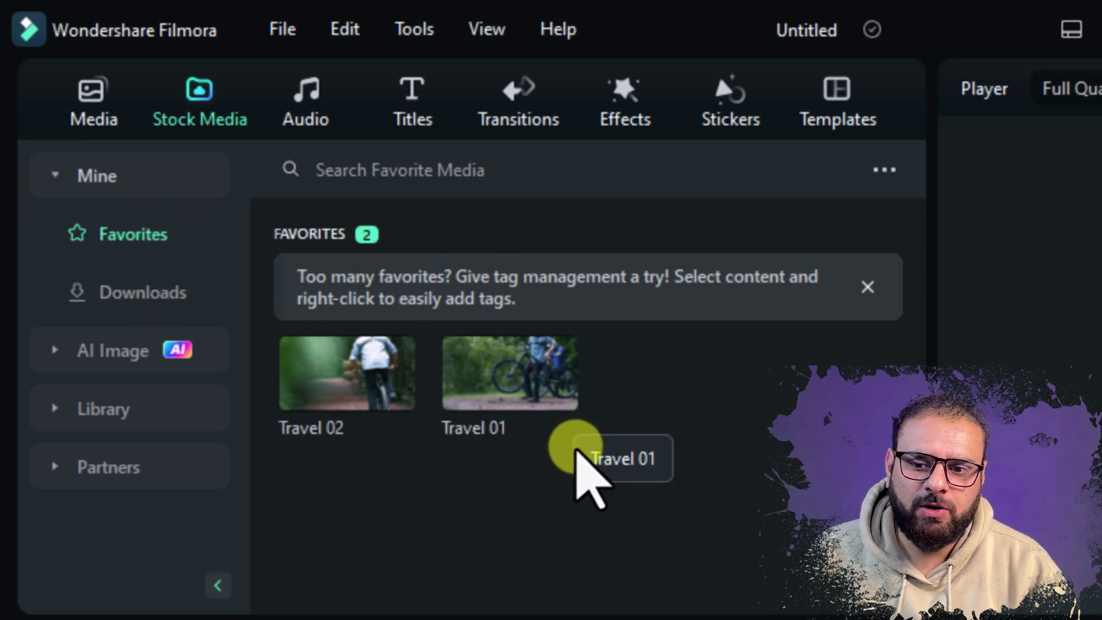
pyautogui.click(195, 294)
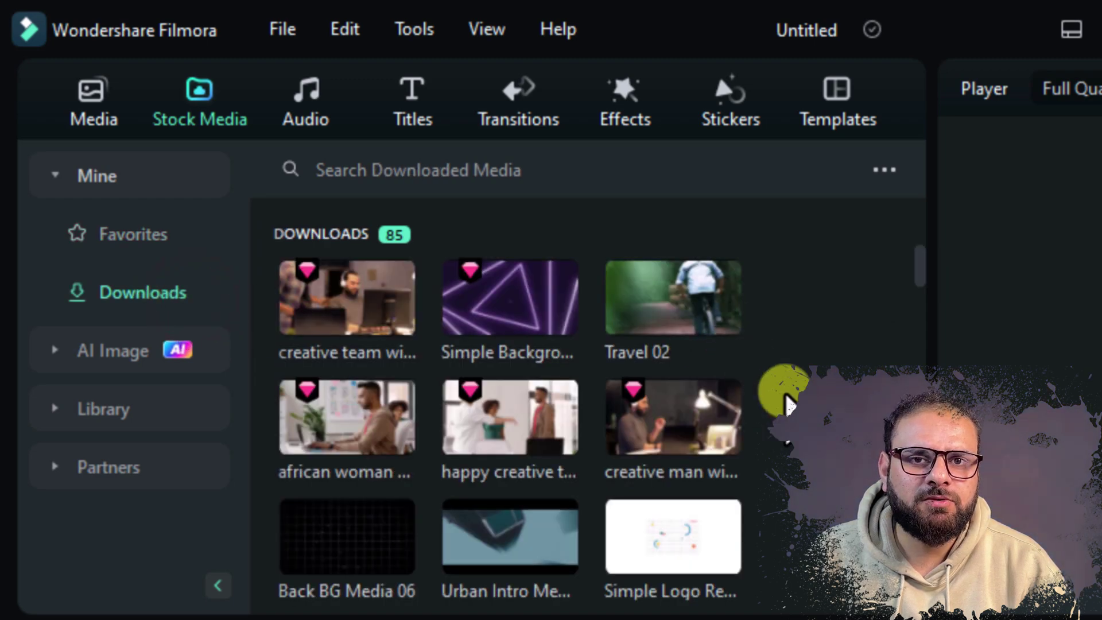
pyautogui.scroll(-15, 644, 472)
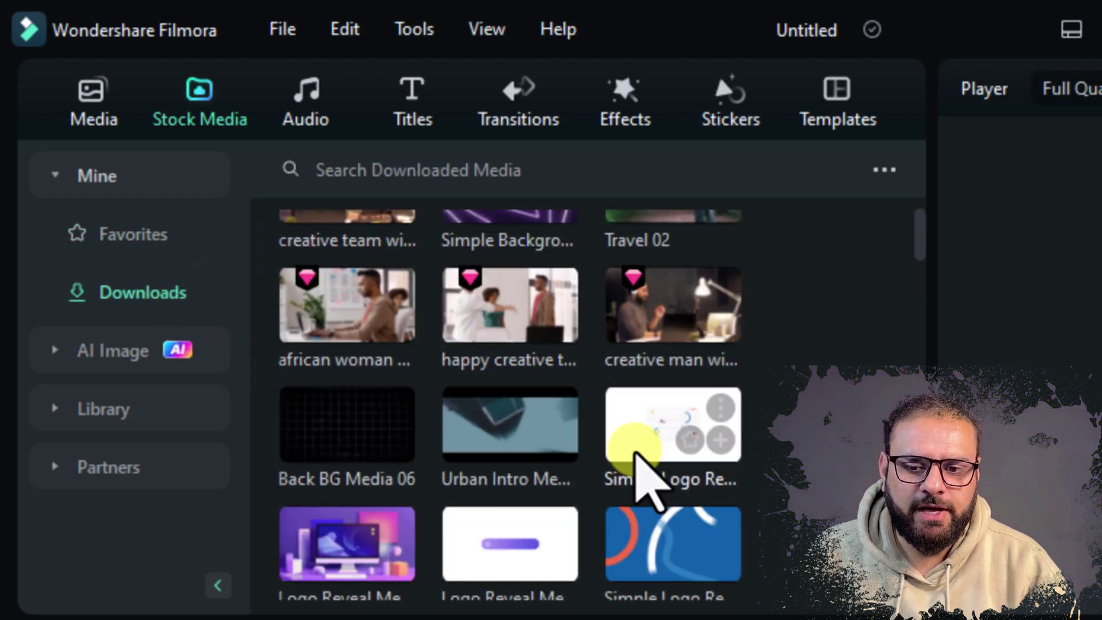
pyautogui.scroll(15, 642, 462)
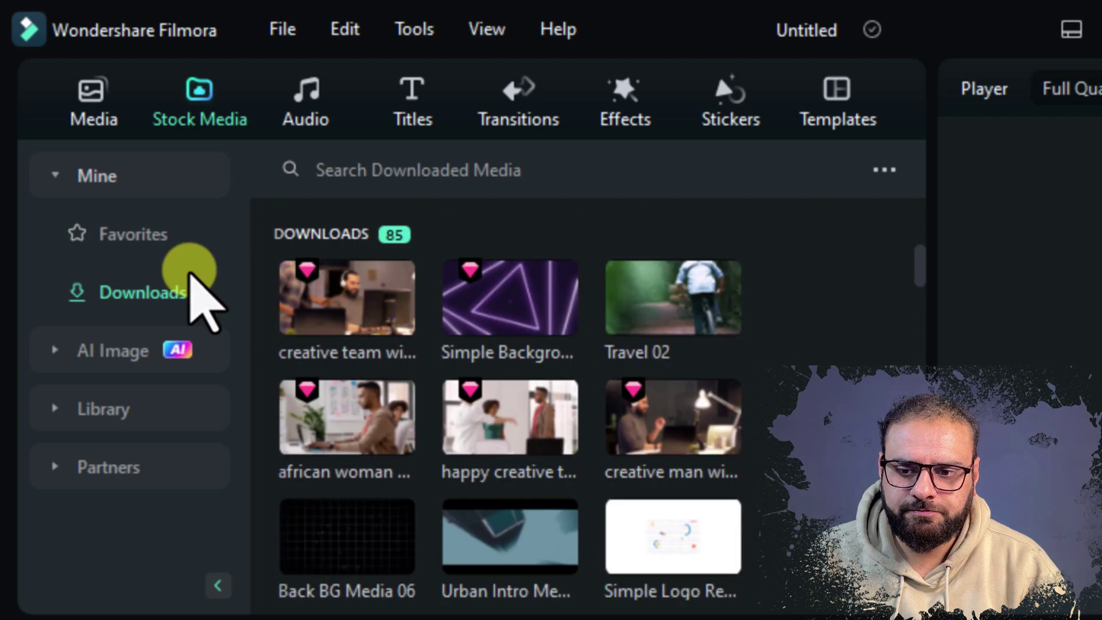
# Step: Remove the Travel 01 and Travel 02 clips from the stock media favorites
pyautogui.click(165, 234)
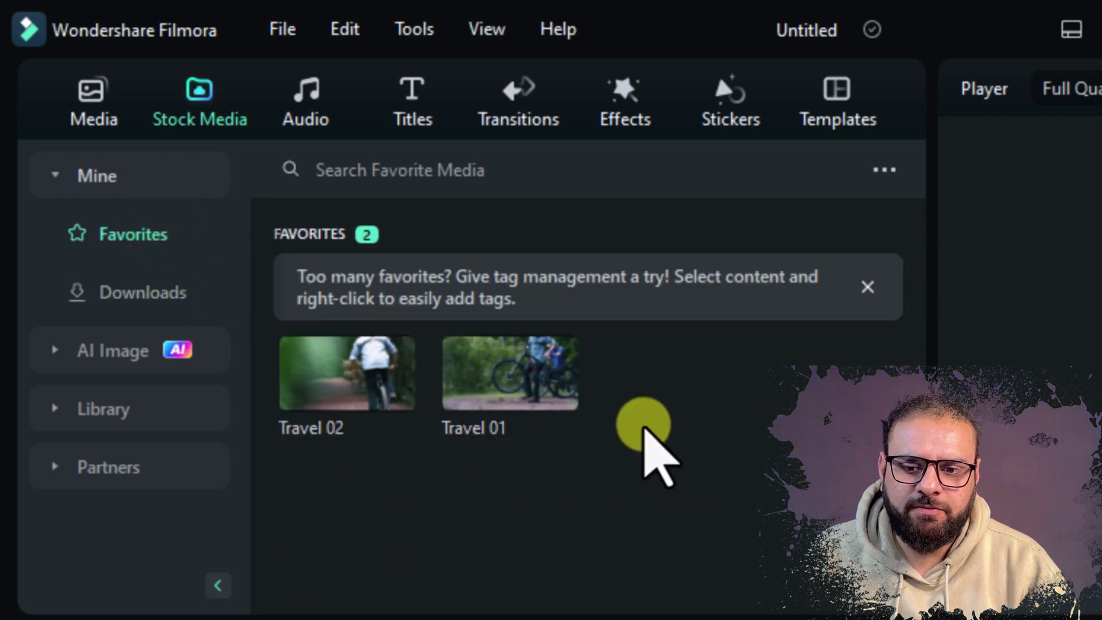
pyautogui.click(526, 390)
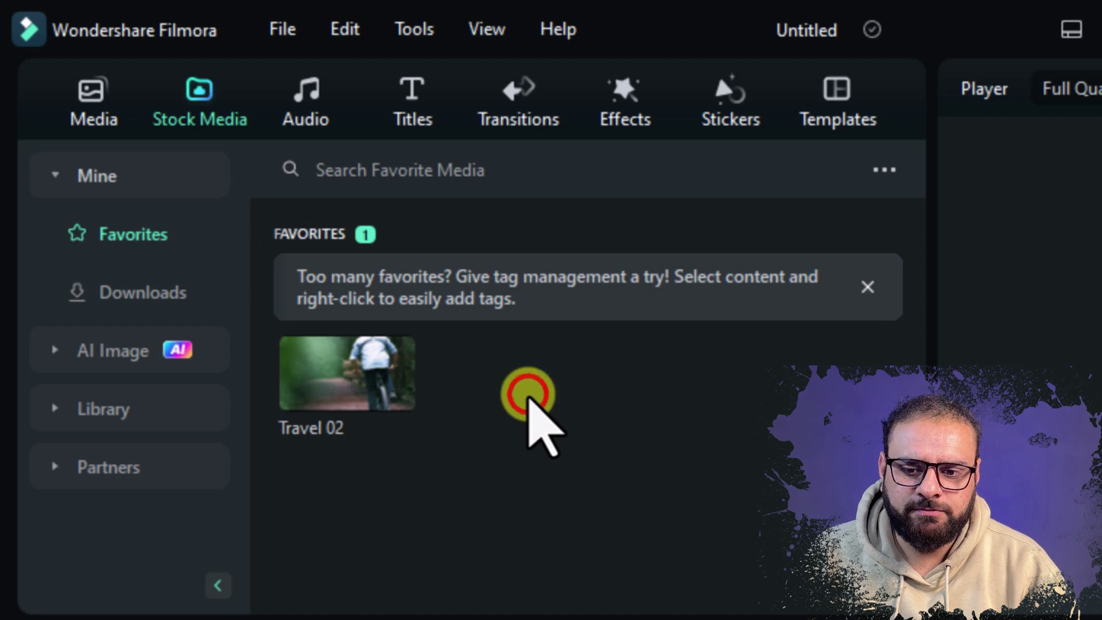
pyautogui.click(370, 390)
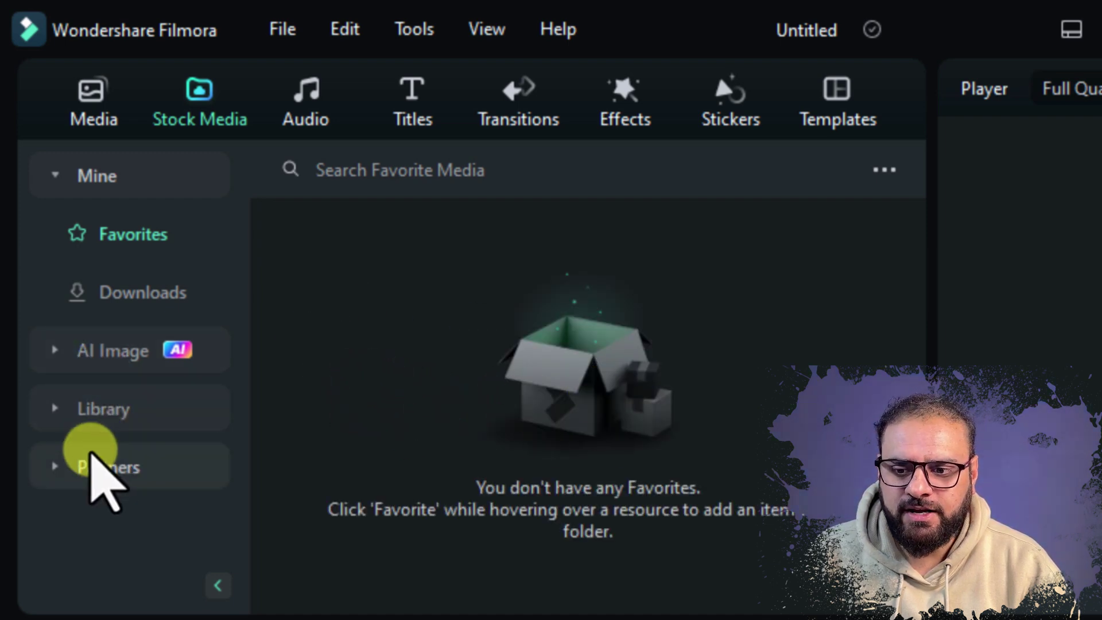
# Step: Add the first three textured backgrounds from the library's Gradient Color category to the favorites
pyautogui.click(55, 413)
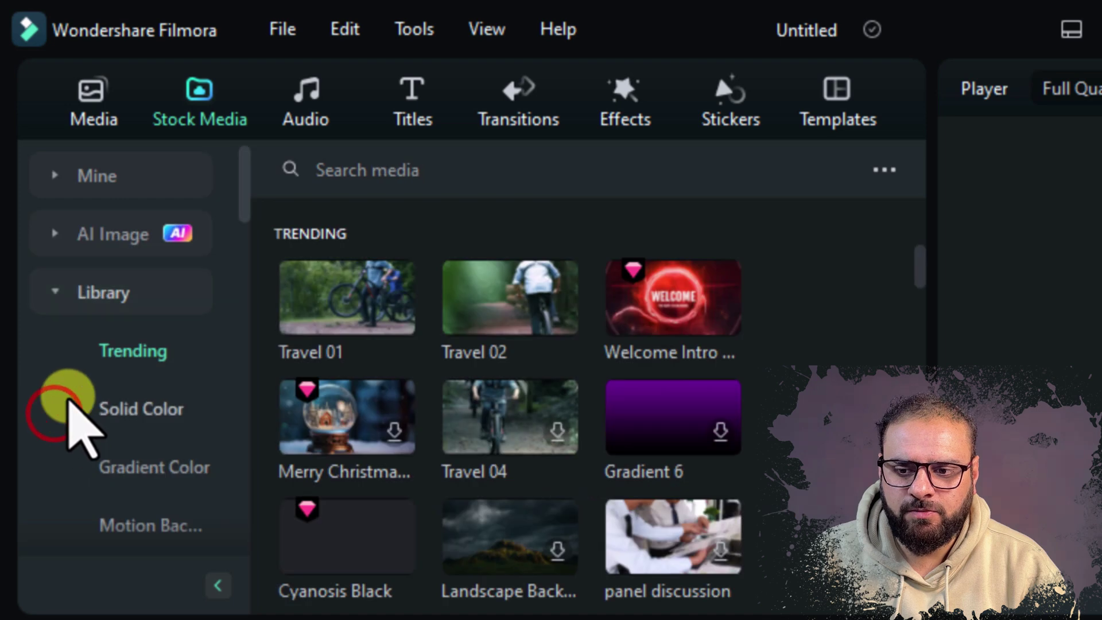
pyautogui.click(130, 407)
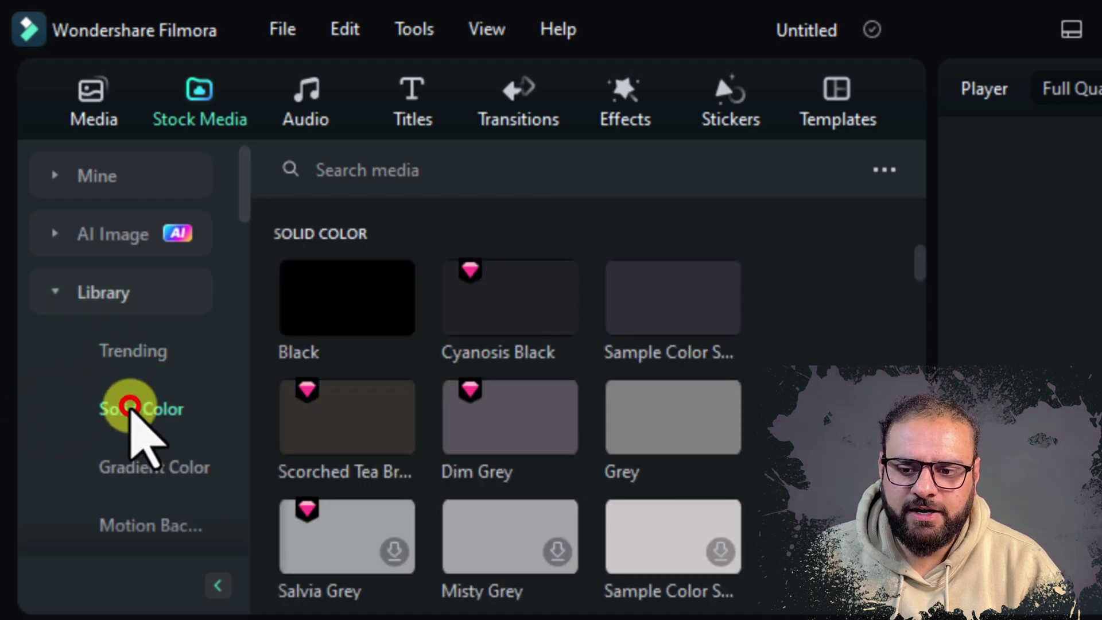
pyautogui.click(146, 469)
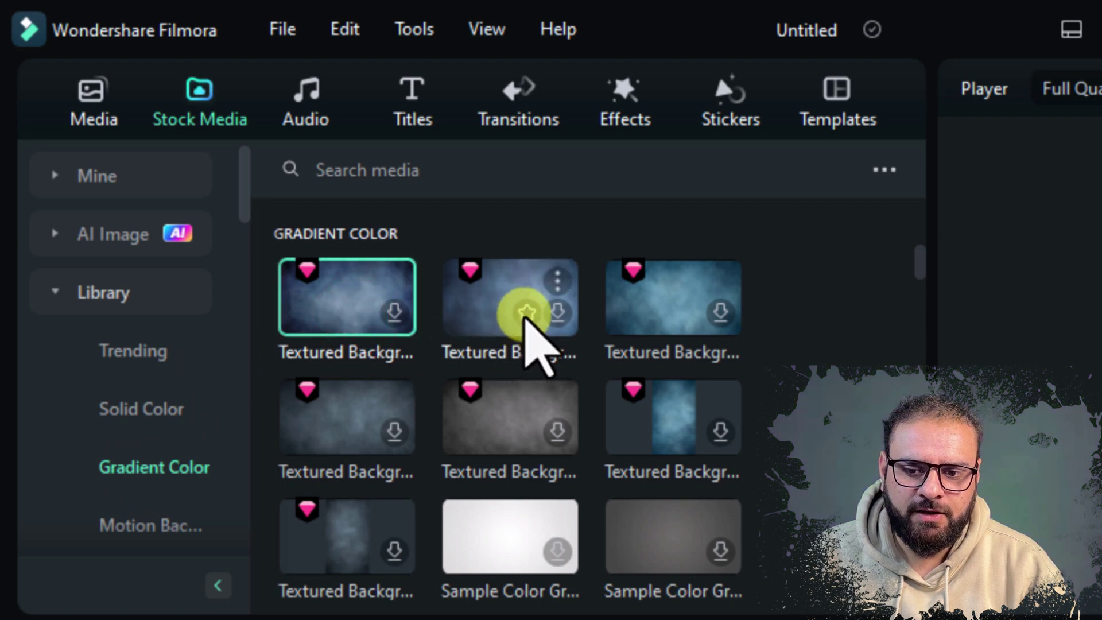
pyautogui.click(525, 313)
pyautogui.click(692, 311)
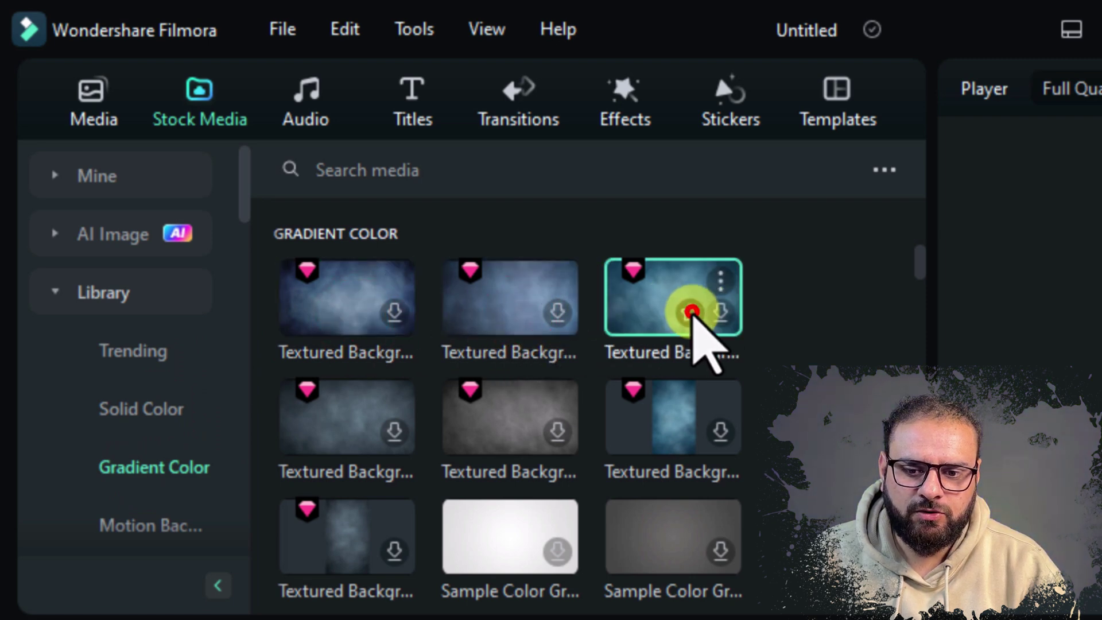
# Step: Check the updated stock media favorites and the downloads, and collapse the Mine category
pyautogui.click(55, 174)
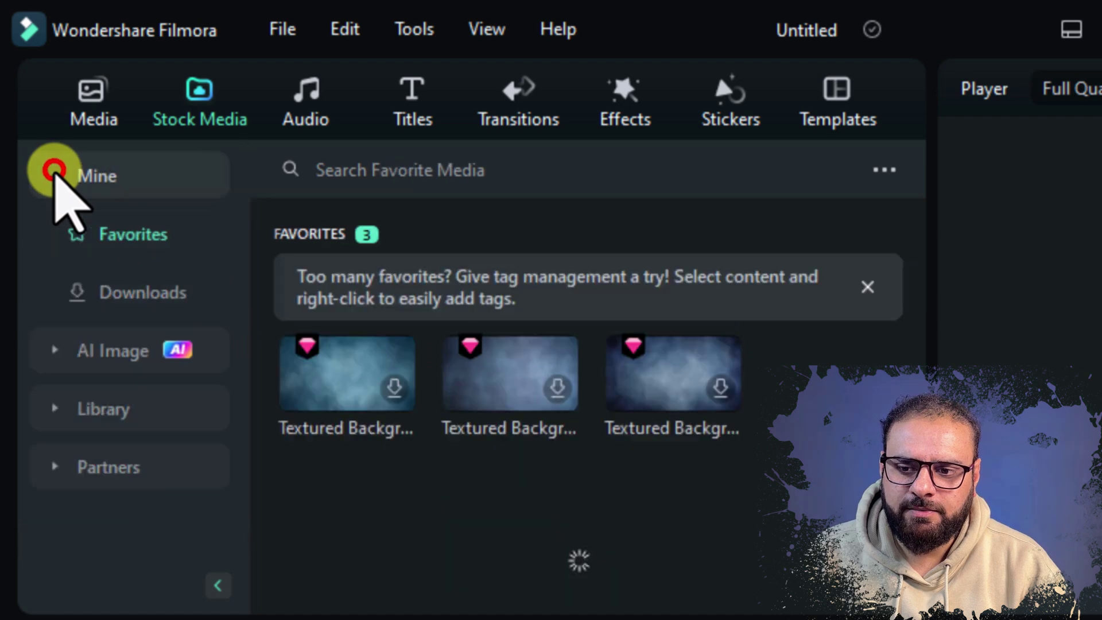
pyautogui.click(108, 239)
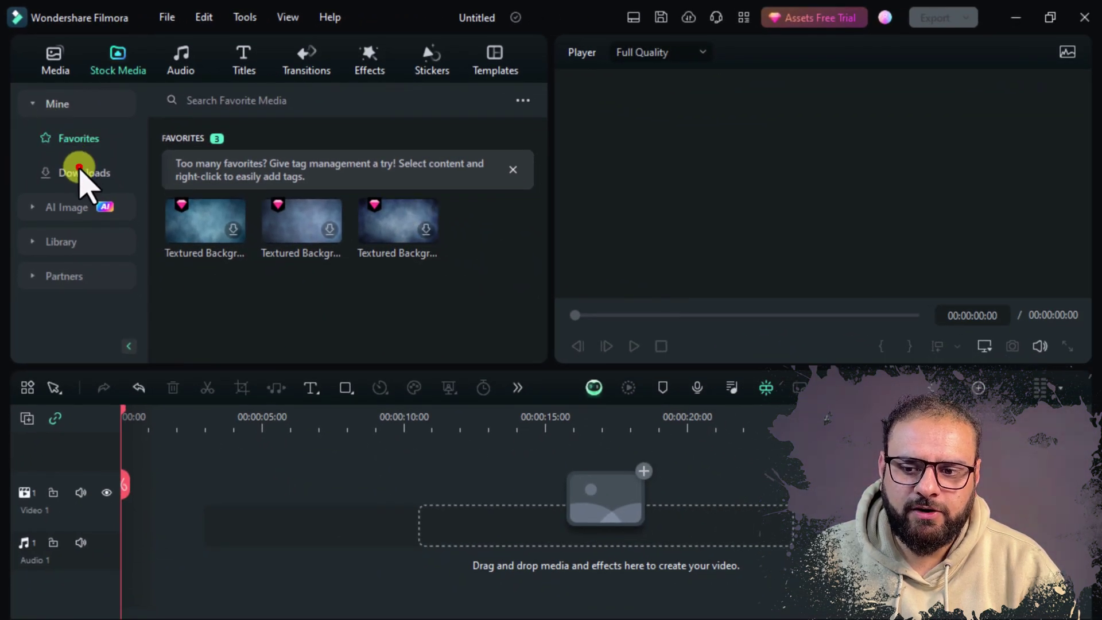
pyautogui.click(79, 169)
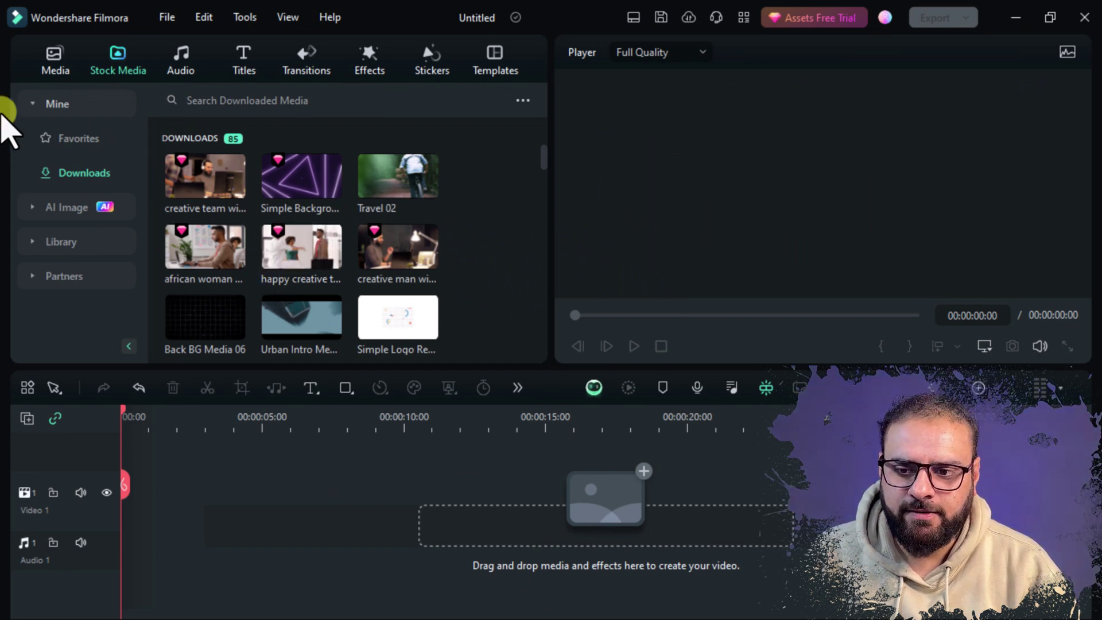
pyautogui.click(29, 104)
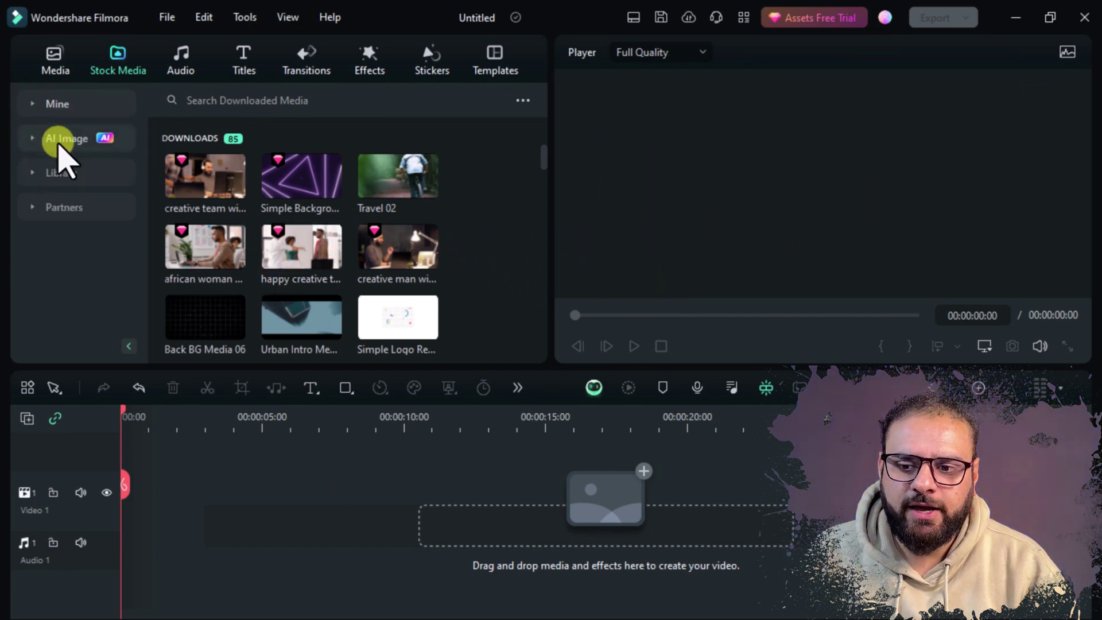
# Step: Start a new AI image described as a man in front of a laptop with a small beard, black and white cap, brown hood and eyeglasses
pyautogui.click(59, 144)
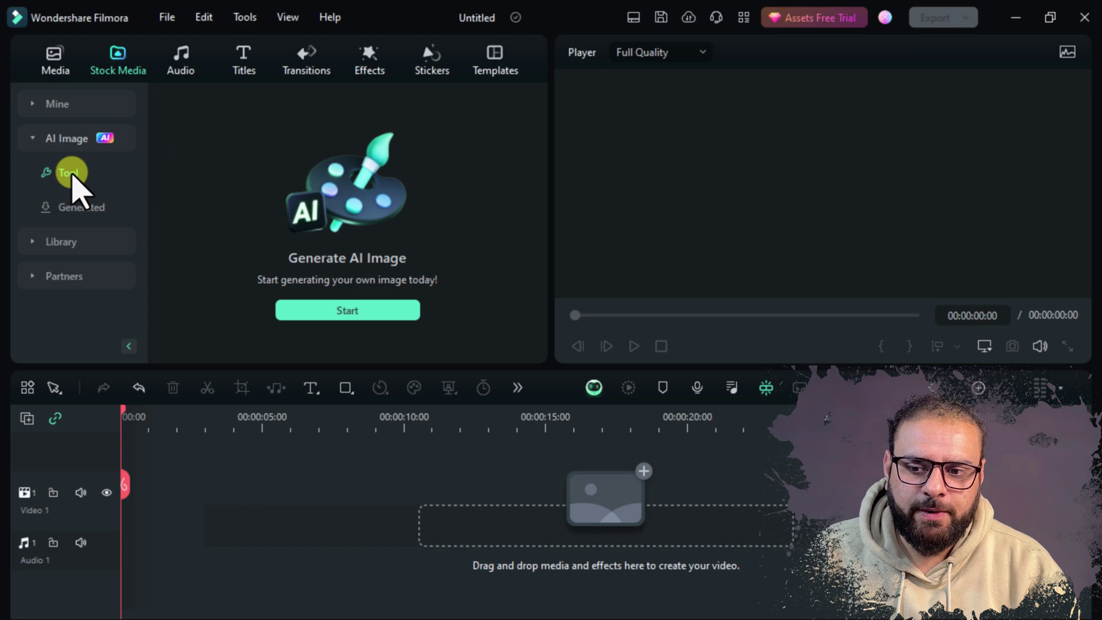
pyautogui.click(337, 313)
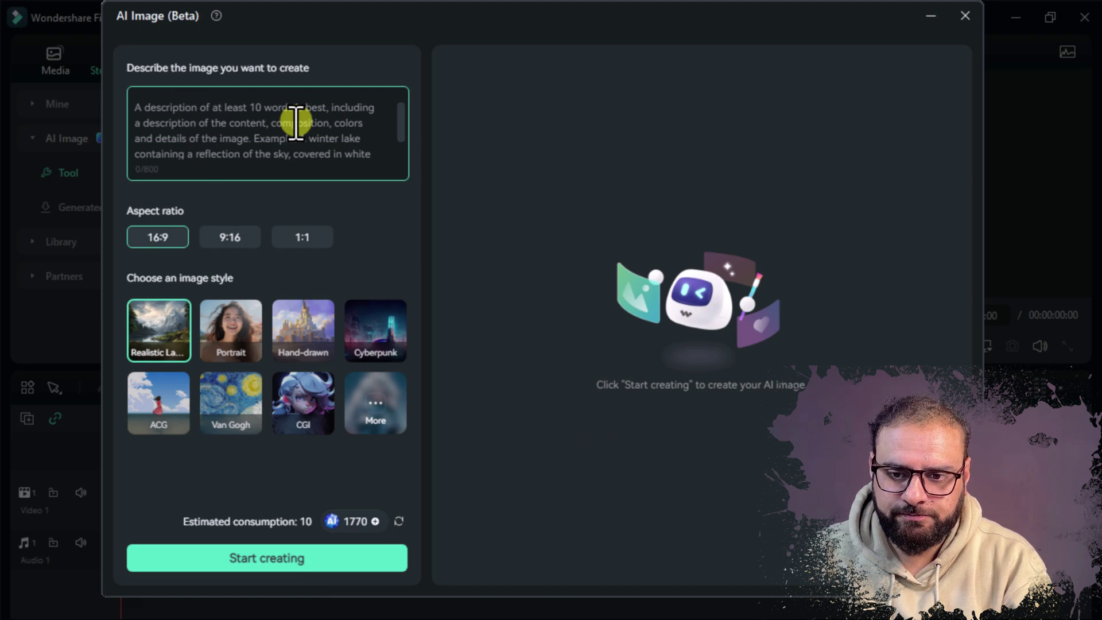
pyautogui.write('cre')
pyautogui.press('BackSpace')
pyautogui.press('BackSpace')
pyautogui.press('BackSpace')
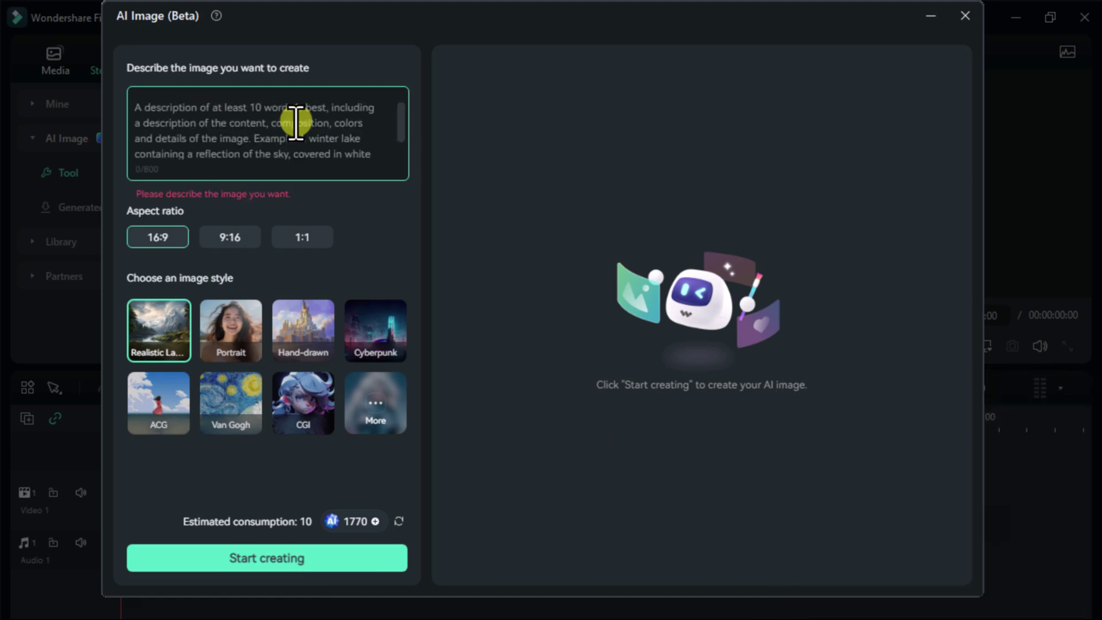
pyautogui.write('create')
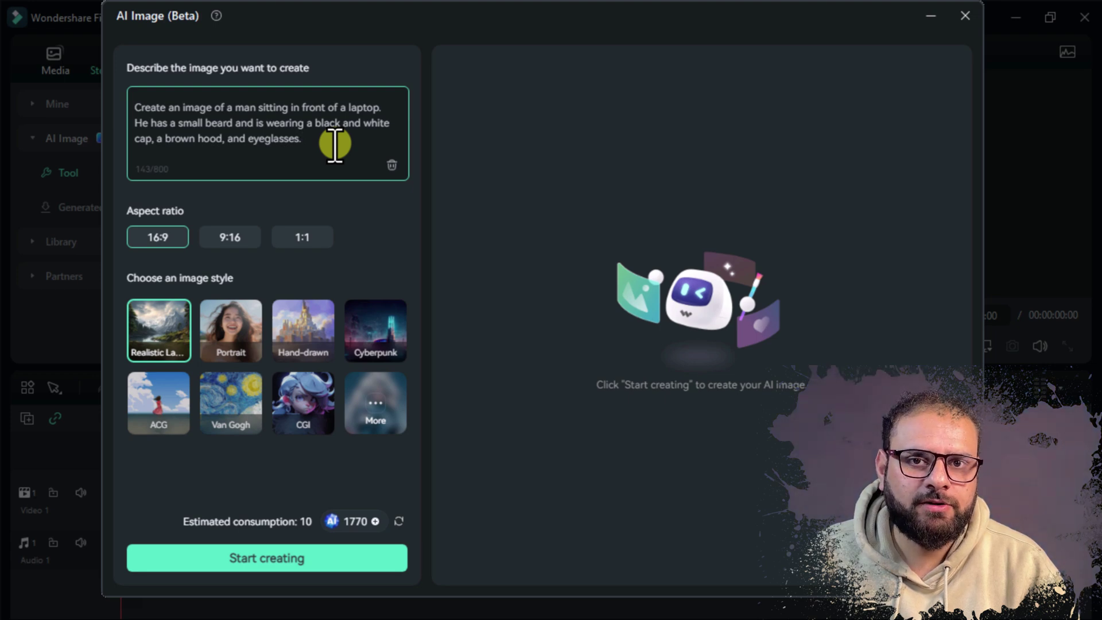
# Step: Generate the AI images from the description at 16:9 in the realistic landscape style
pyautogui.moveTo(321, 143); pyautogui.dragTo(81, 115)
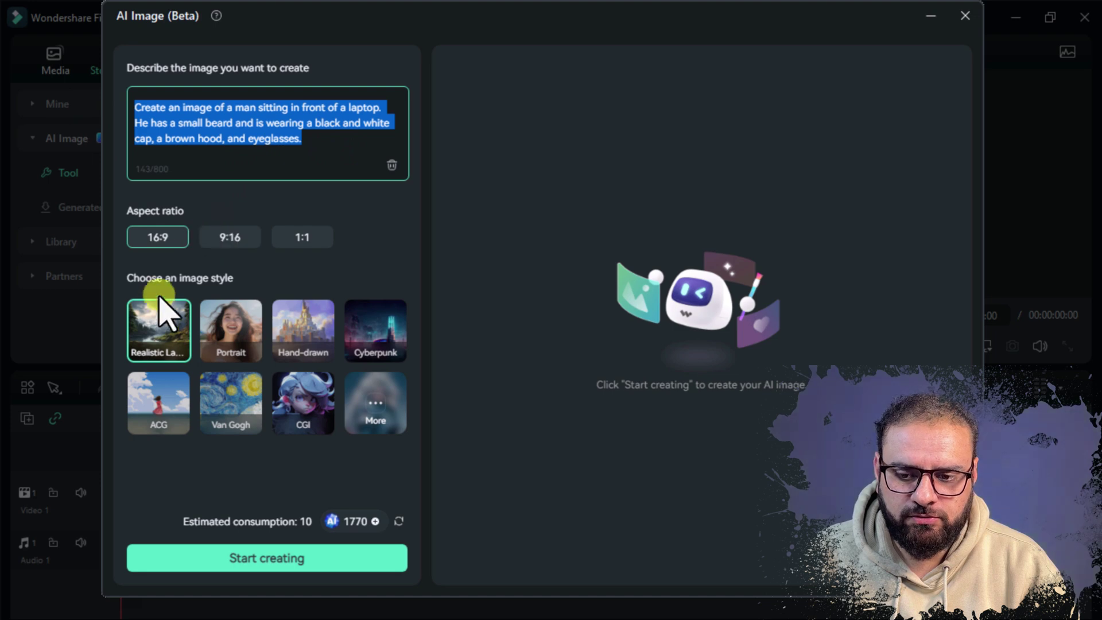
pyautogui.click(169, 365)
pyautogui.click(364, 561)
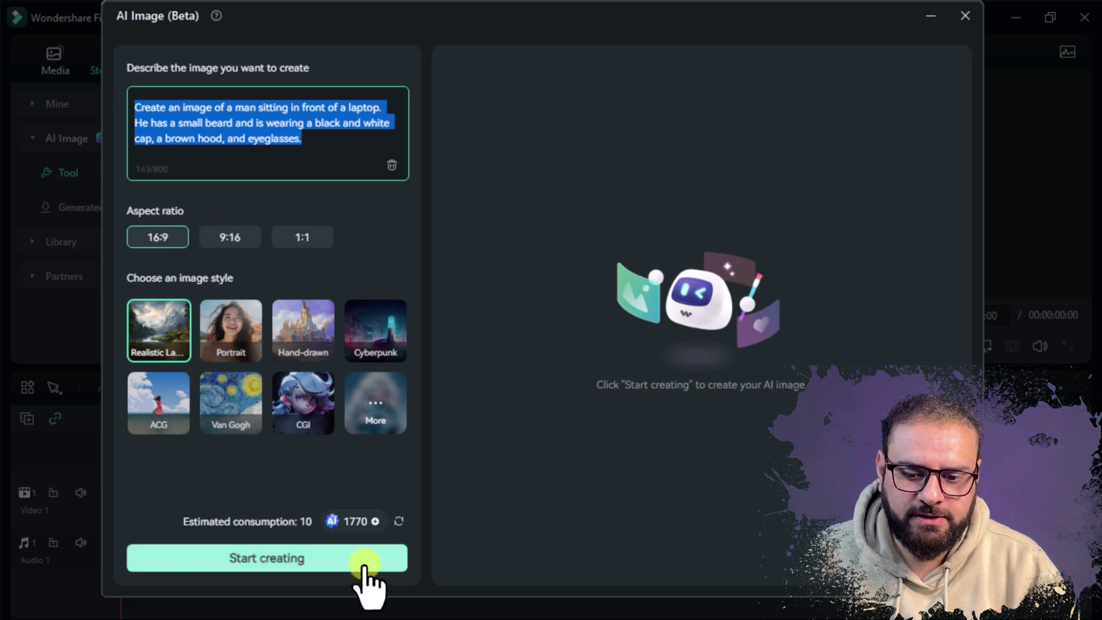
pyautogui.click(364, 561)
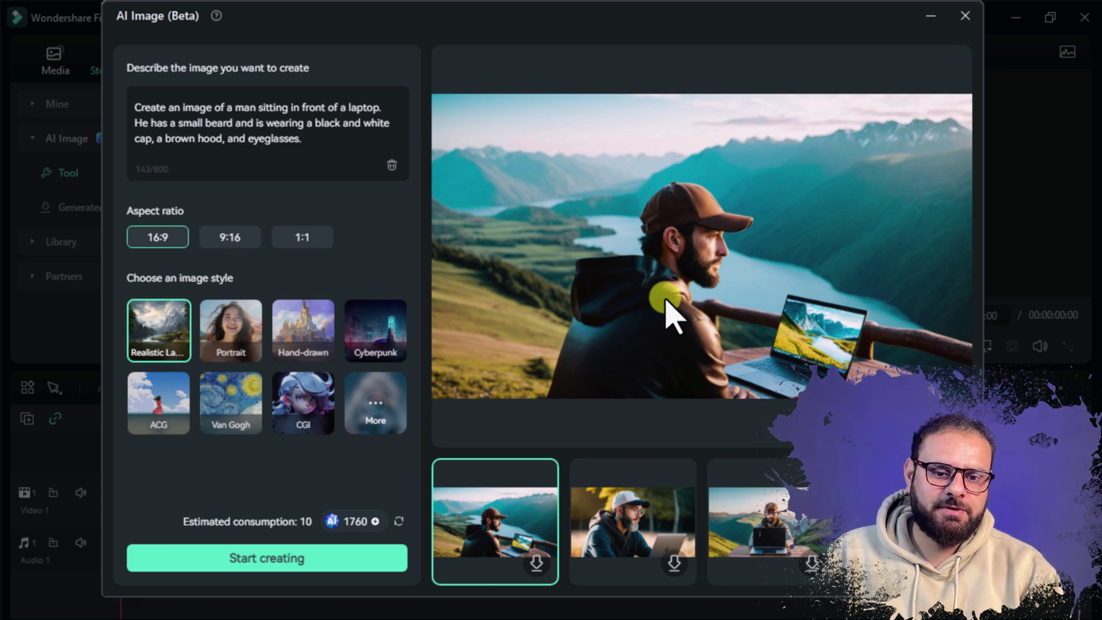
# Step: Preview the second, third and fourth generated images, and return to the first one
pyautogui.click(633, 510)
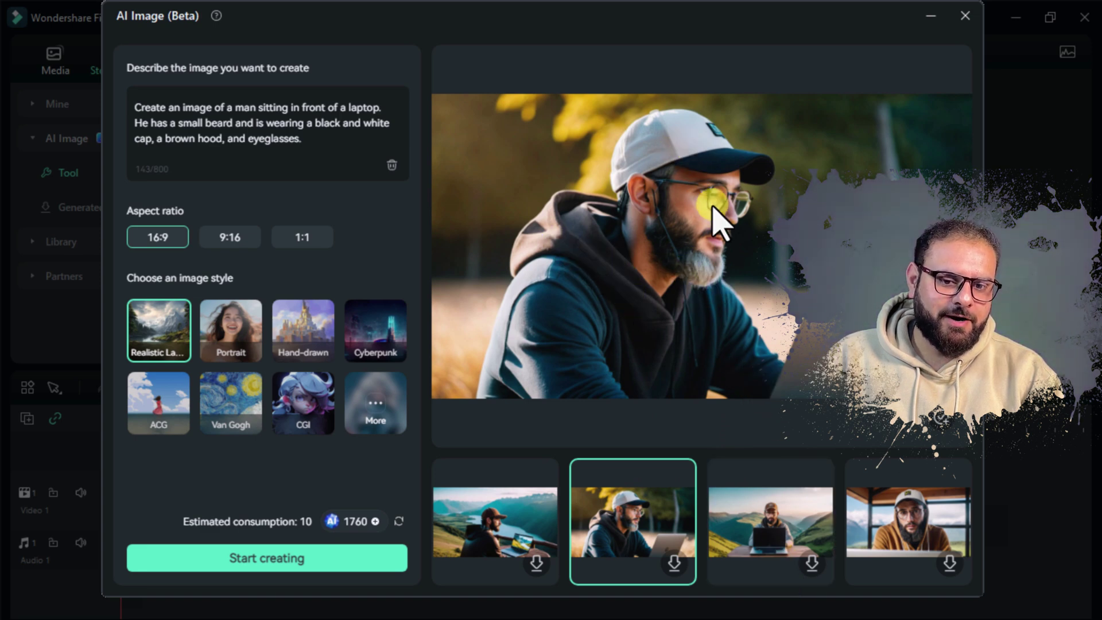
pyautogui.click(762, 533)
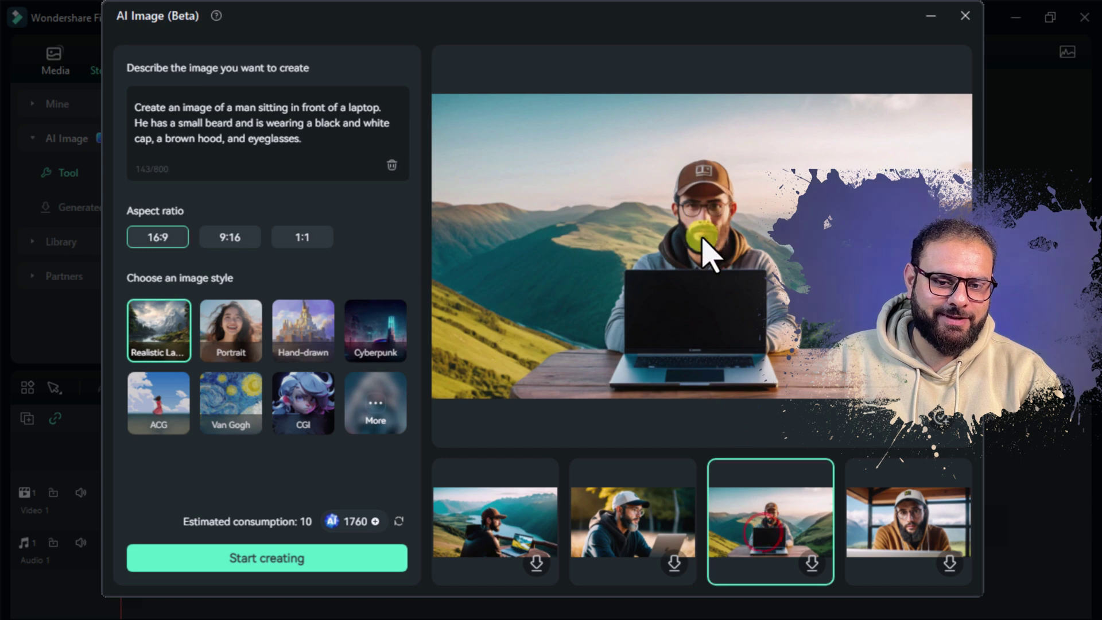
pyautogui.click(898, 535)
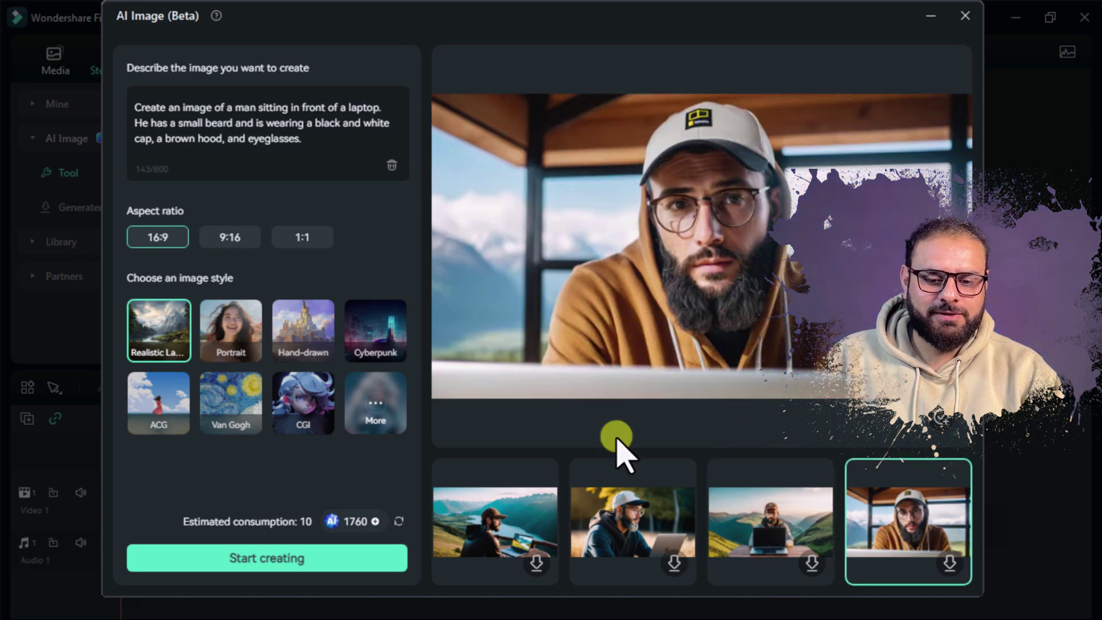
pyautogui.click(523, 519)
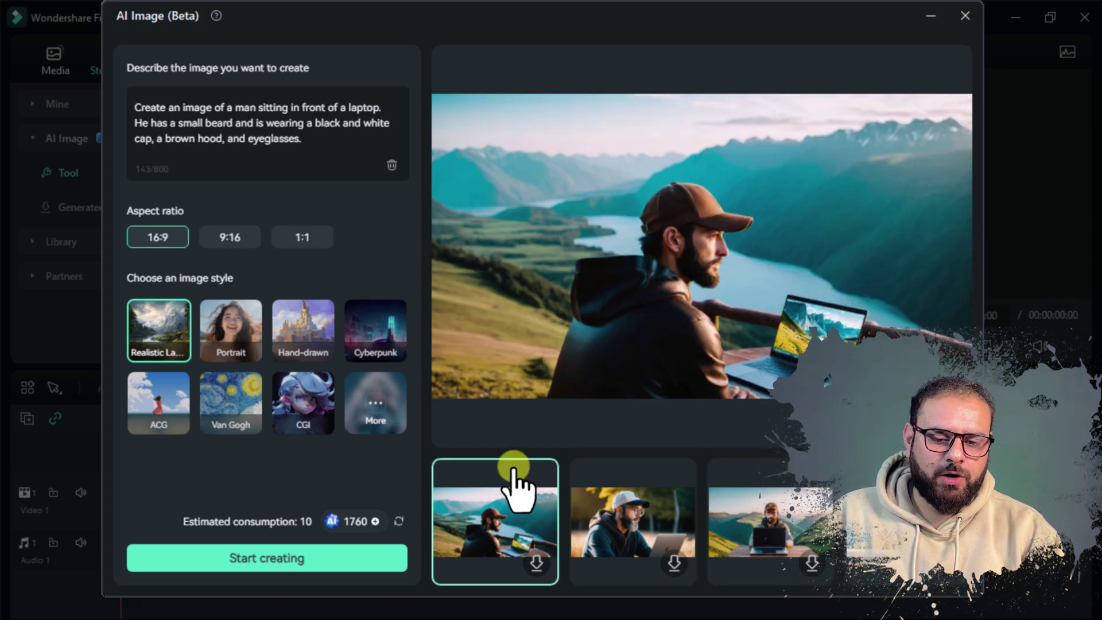
# Step: Download the first three generated images to the stock media's generated AI images
pyautogui.click(536, 563)
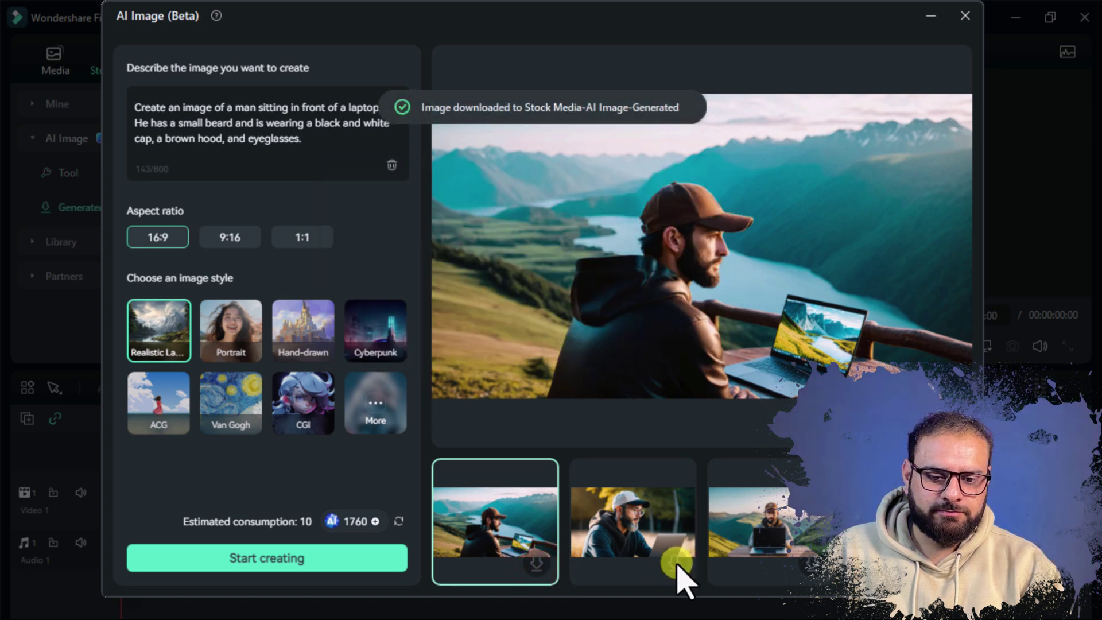
pyautogui.click(676, 562)
pyautogui.click(675, 563)
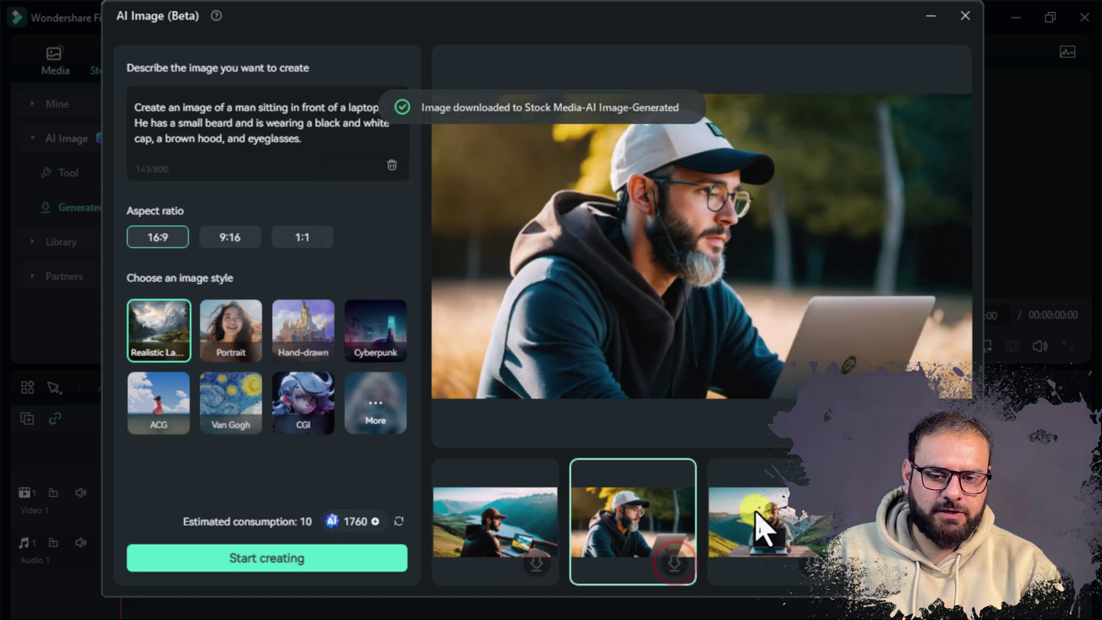
pyautogui.click(776, 512)
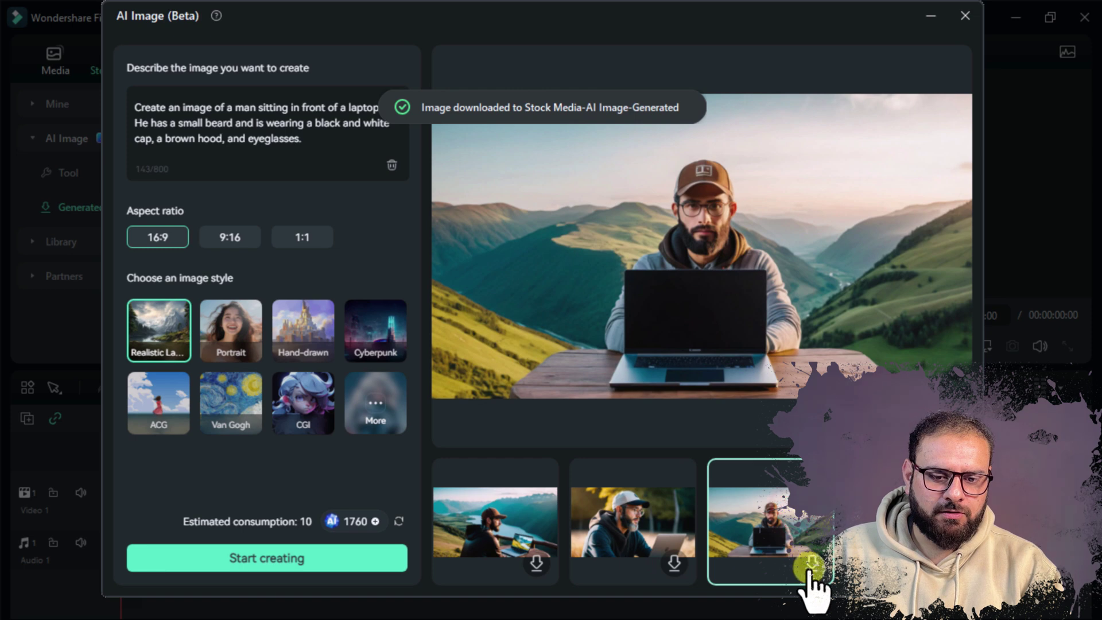
pyautogui.click(812, 565)
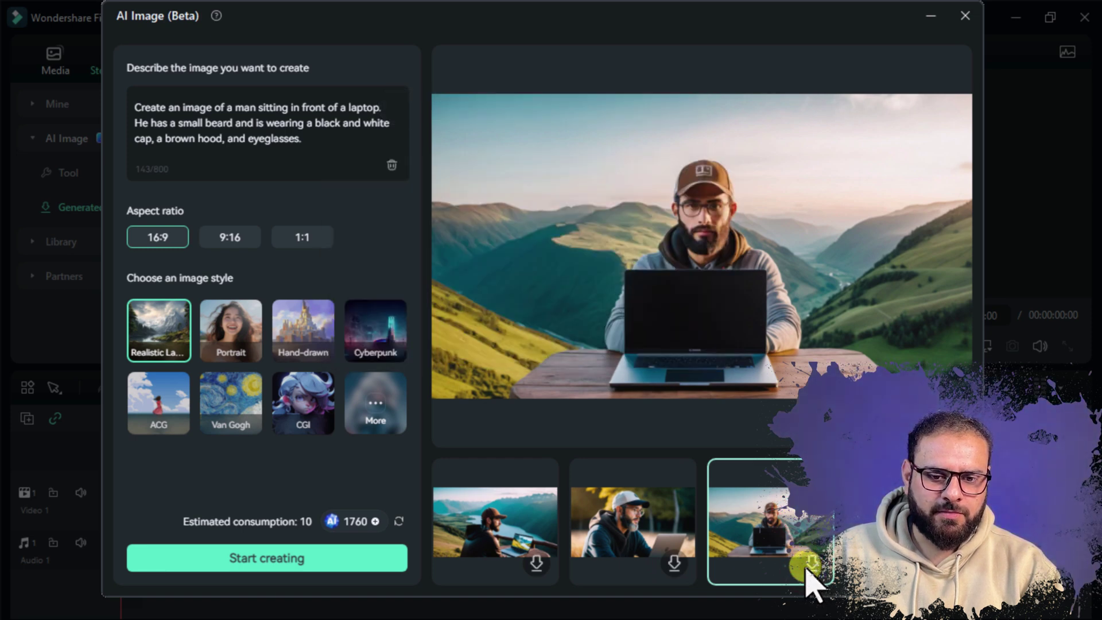
# Step: Close the AI image generator and show the downloaded images among the generated stock media
pyautogui.click(965, 16)
pyautogui.click(641, 313)
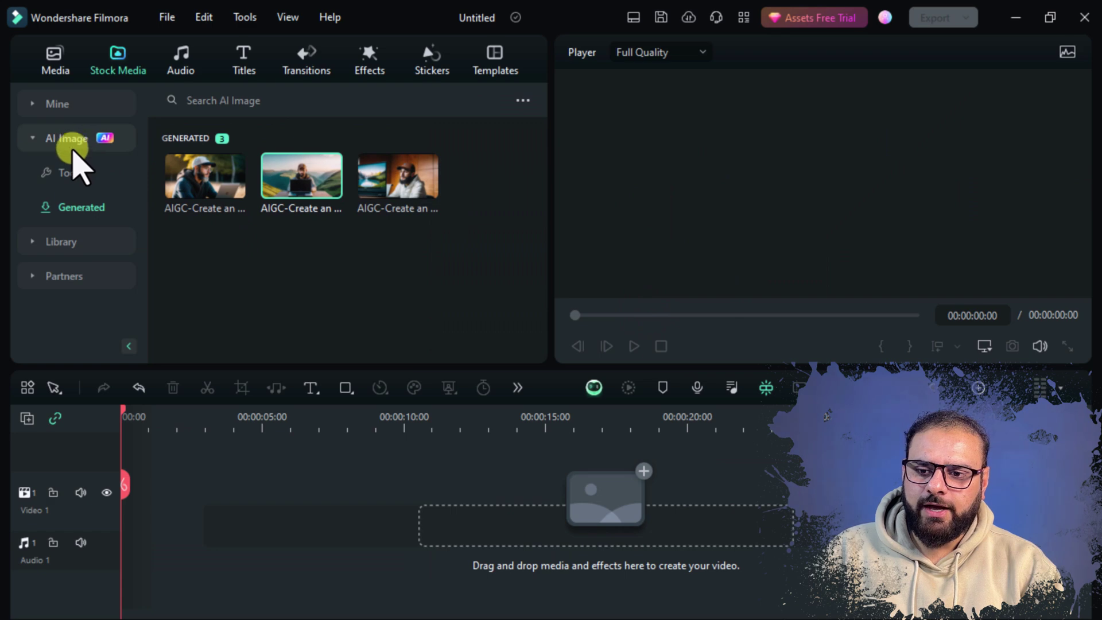
pyautogui.click(71, 172)
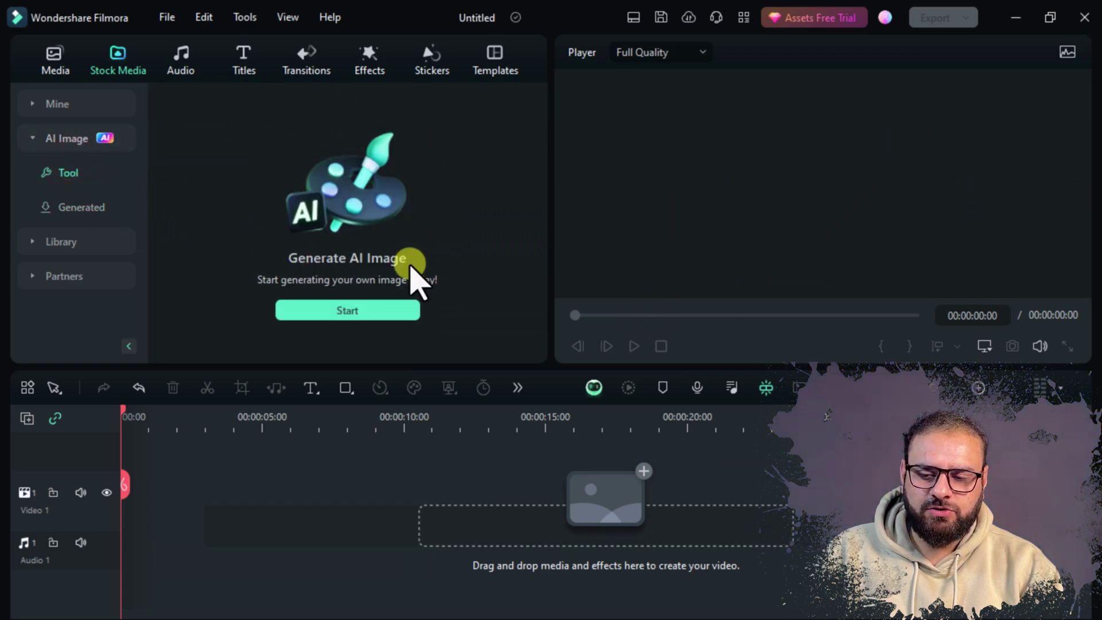
pyautogui.click(80, 209)
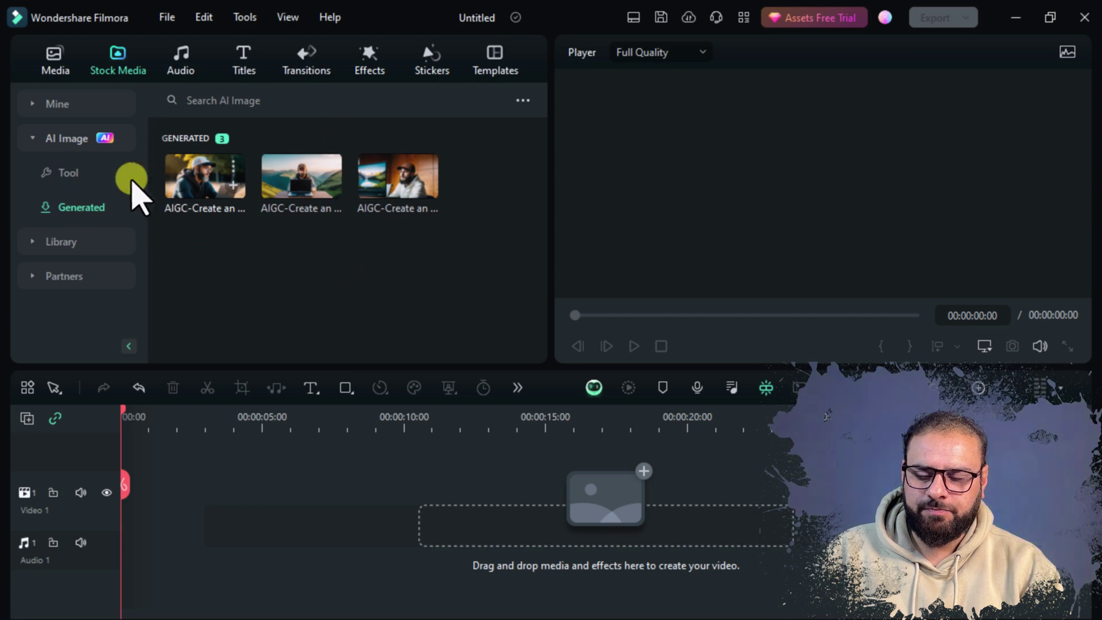
# Step: Browse the Trending, Solid Color and Gradient Color categories of the stock media library and return to Trending
pyautogui.click(60, 241)
pyautogui.click(34, 172)
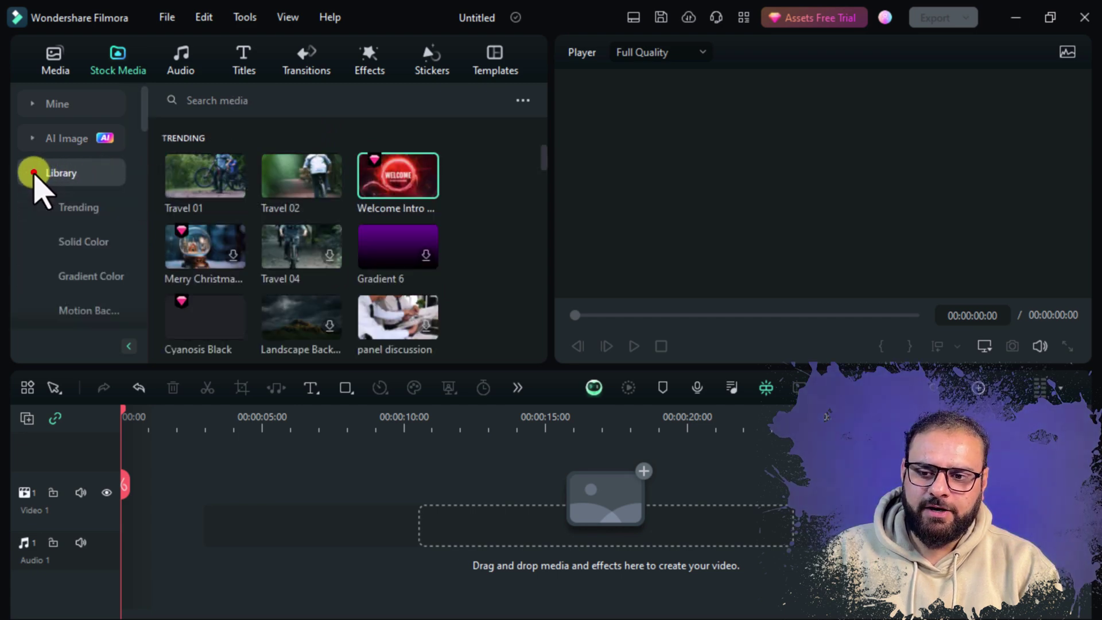
pyautogui.click(83, 208)
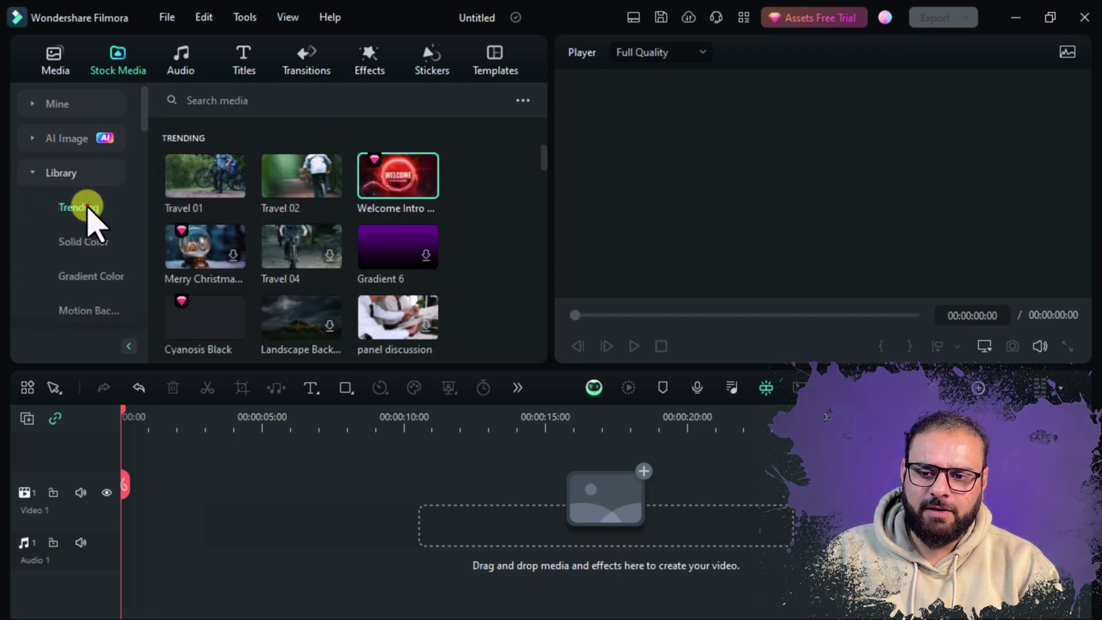
pyautogui.click(89, 232)
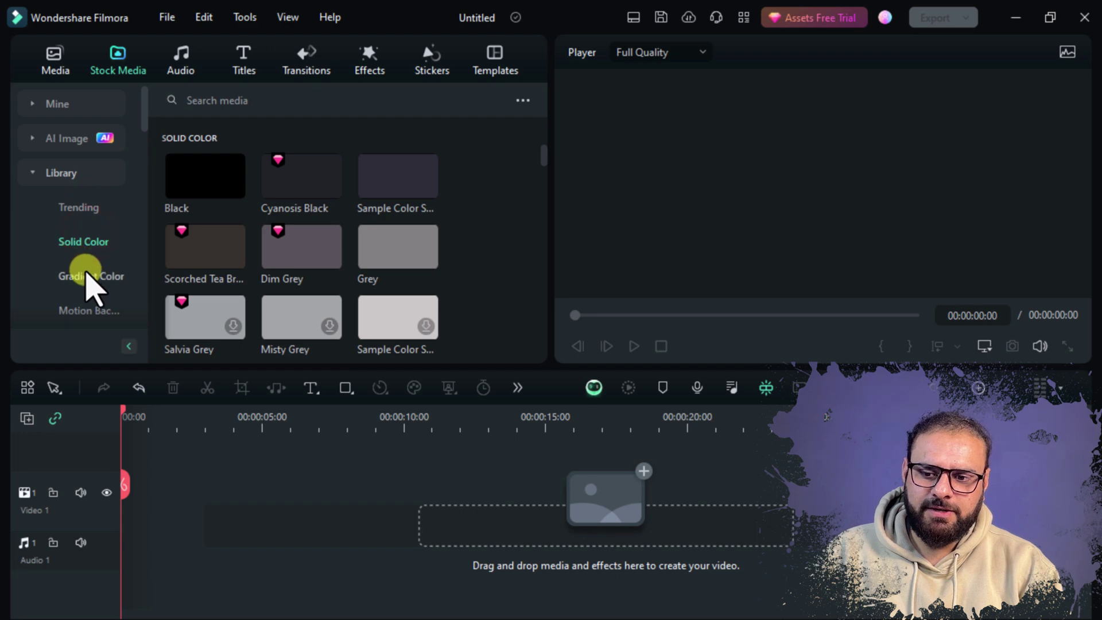
pyautogui.click(87, 278)
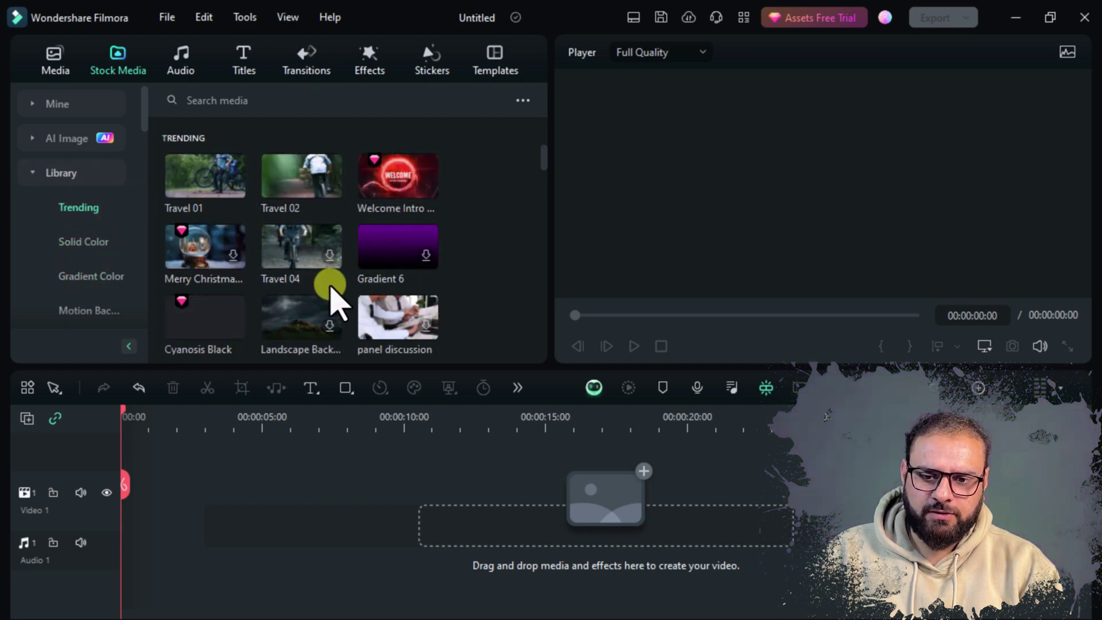
# Step: Add the Welcome Intro clip from the Trending category to the start of Video 1 and play its first two seconds
pyautogui.moveTo(406, 197); pyautogui.dragTo(136, 524)
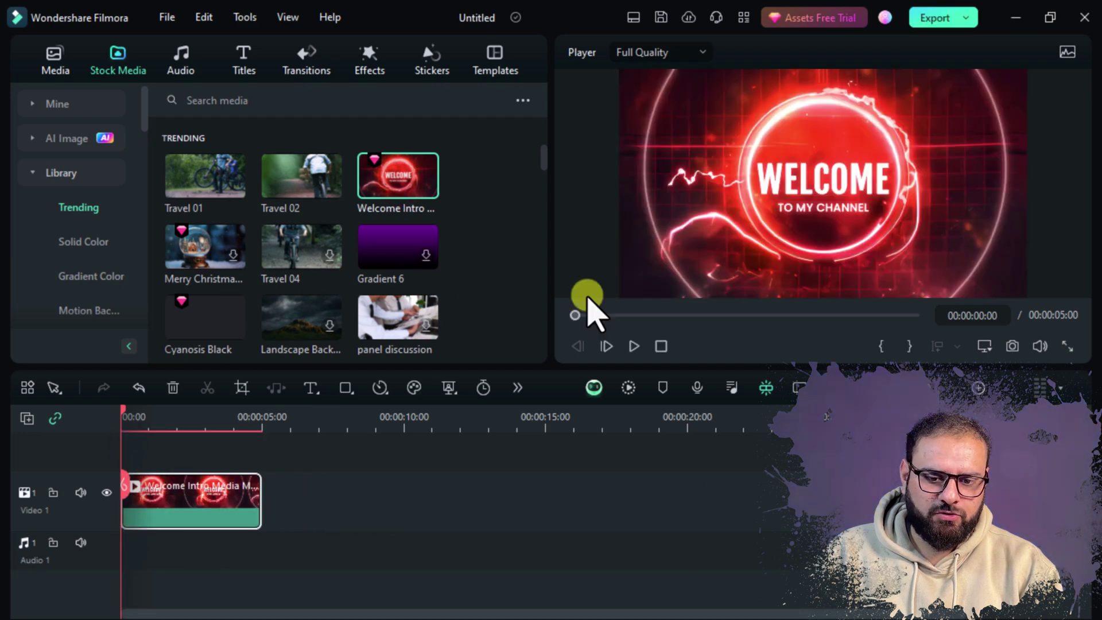
pyautogui.click(635, 346)
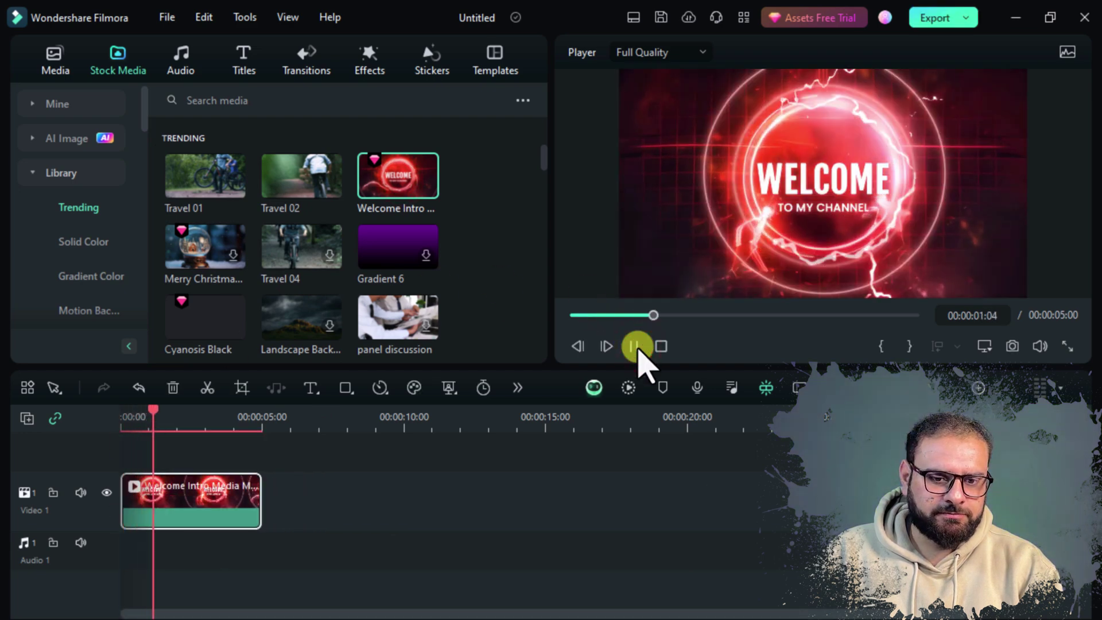
pyautogui.click(634, 346)
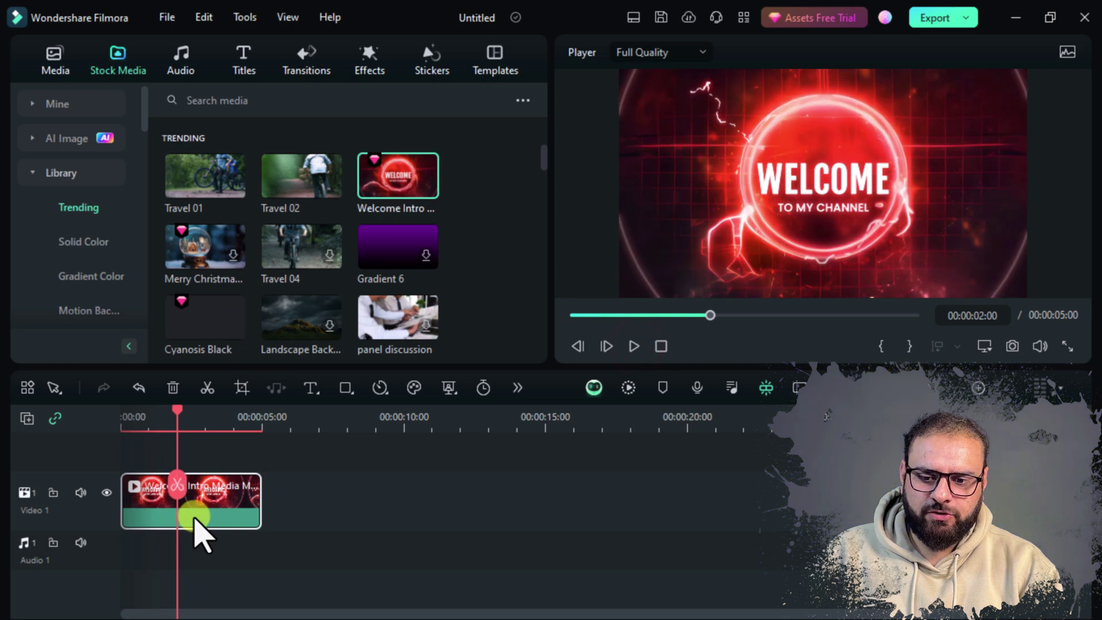
# Step: Place the Cyanosis Black solid color on Video 1 after the intro clip and preview it at 00:00:07:24
pyautogui.scroll(-10, 401, 255)
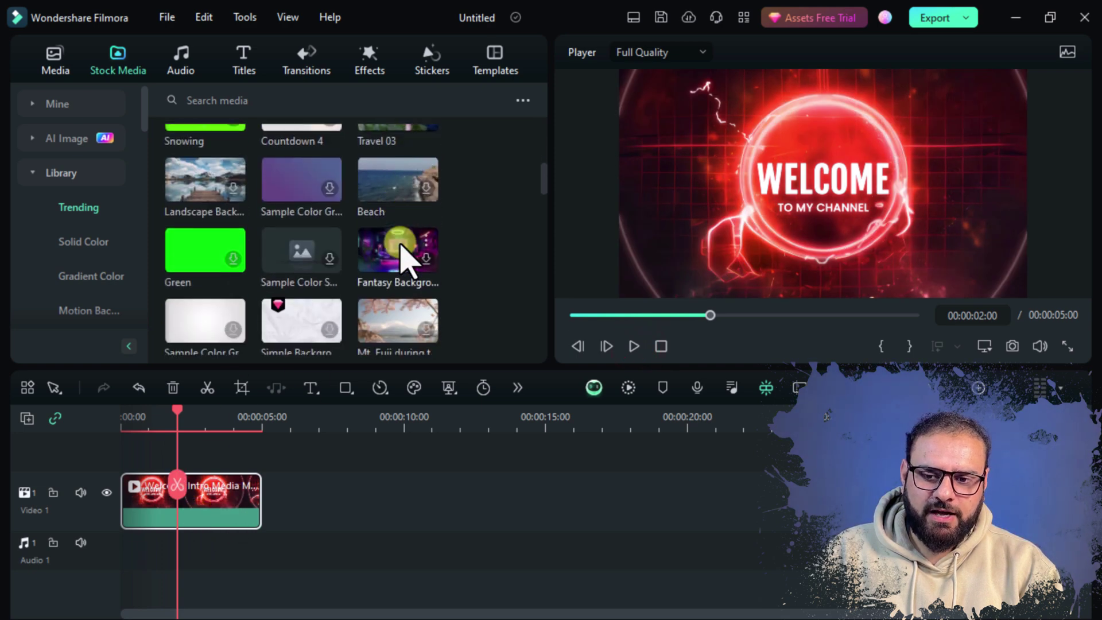
pyautogui.scroll(5, 406, 258)
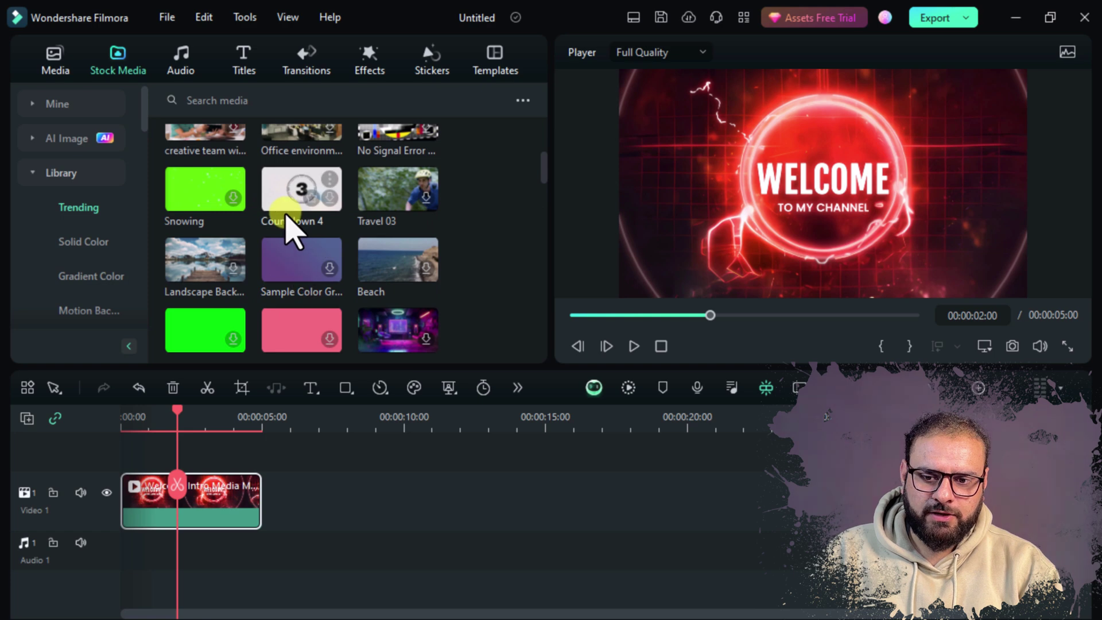
pyautogui.scroll(-8, 401, 213)
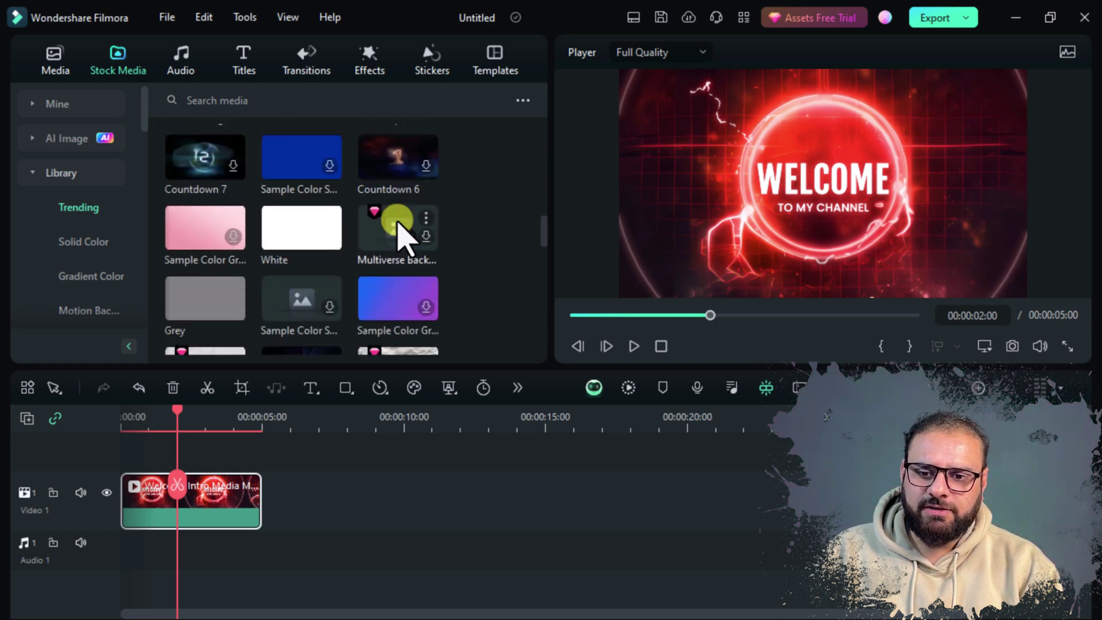
pyautogui.click(92, 242)
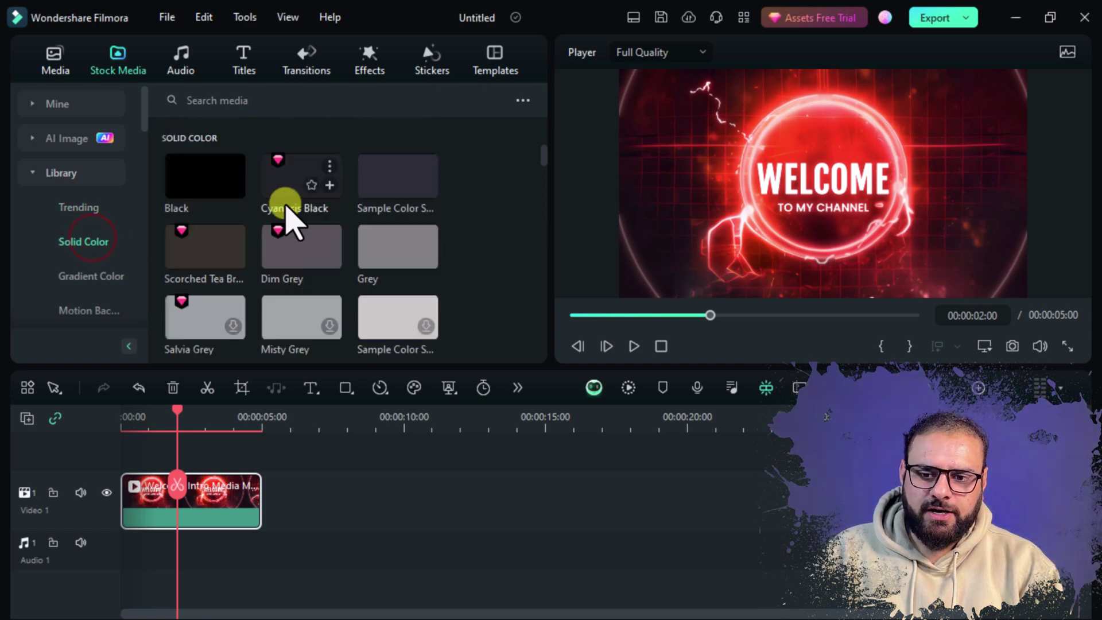
pyautogui.moveTo(283, 196); pyautogui.dragTo(290, 536)
pyautogui.moveTo(339, 432); pyautogui.dragTo(345, 423)
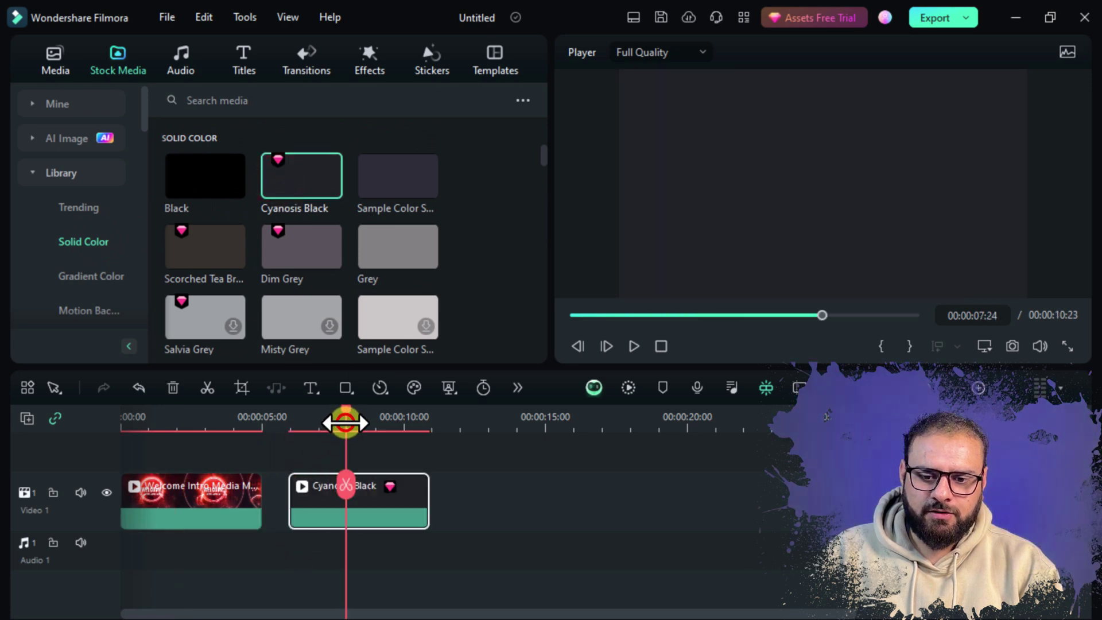
# Step: Browse the remaining solid colors and the Gradient Color and motion background categories of the library
pyautogui.scroll(-10, 405, 246)
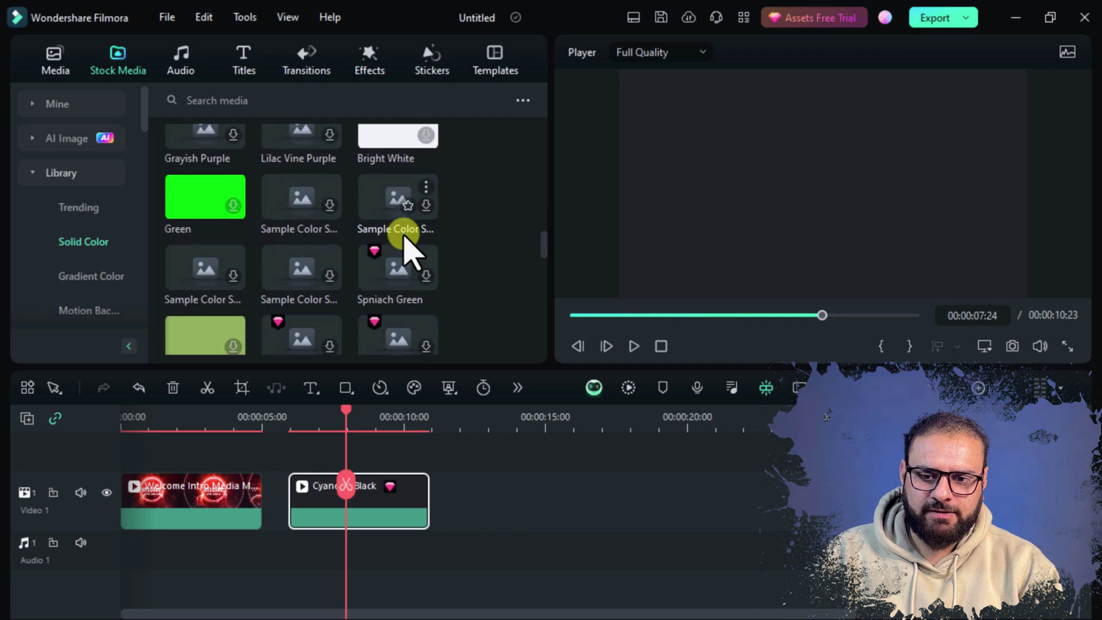
pyautogui.scroll(-1, 197, 246)
pyautogui.click(109, 276)
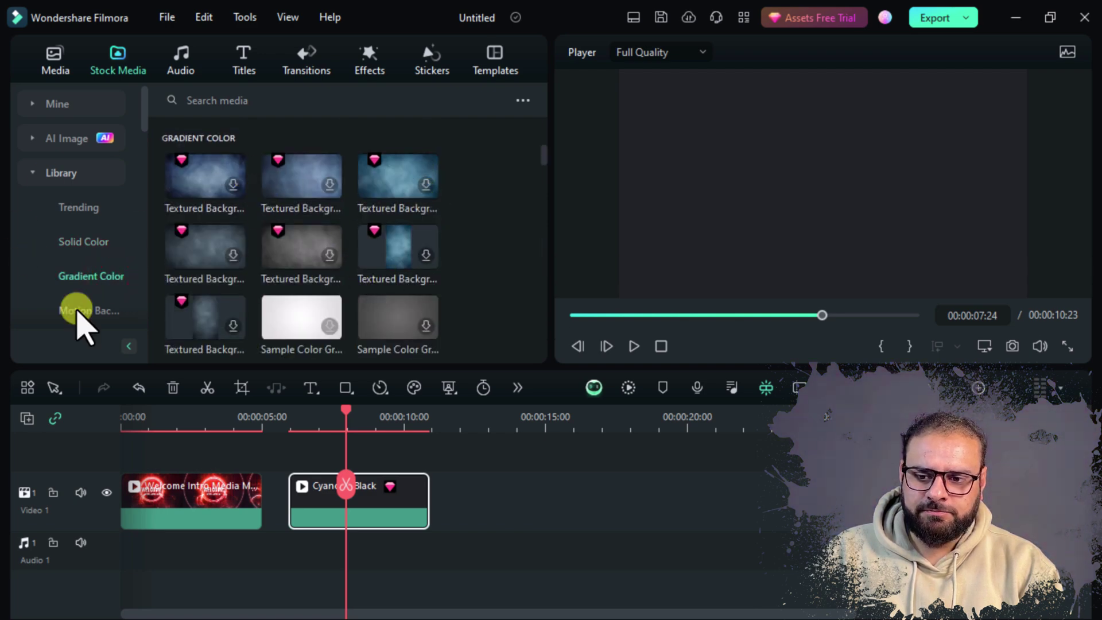
pyautogui.click(86, 313)
pyautogui.scroll(-3, 287, 223)
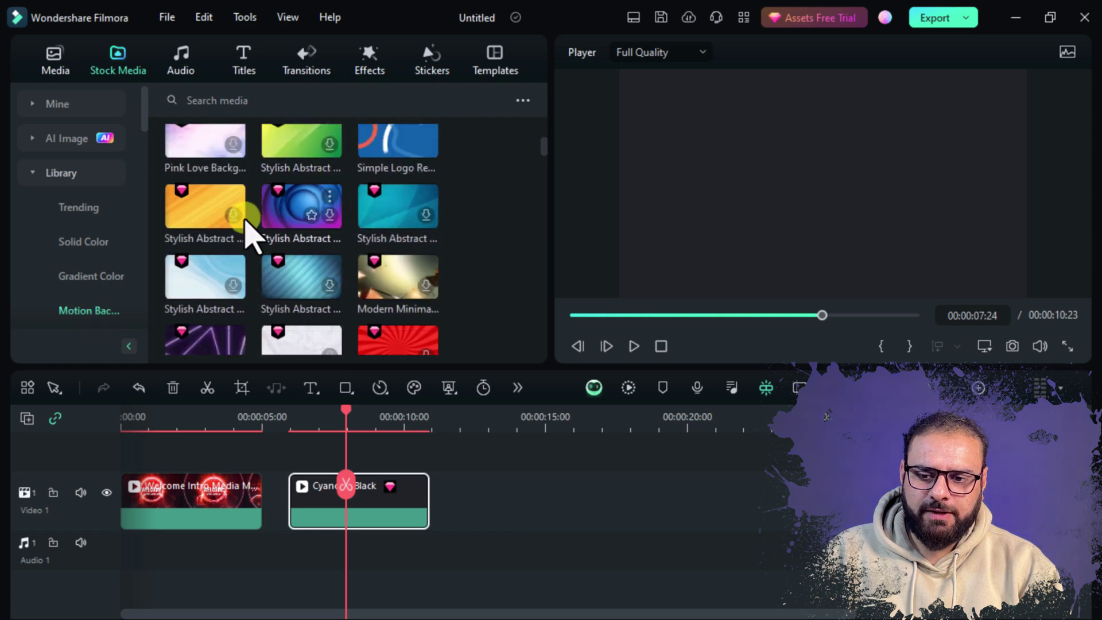
pyautogui.scroll(-3, 109, 258)
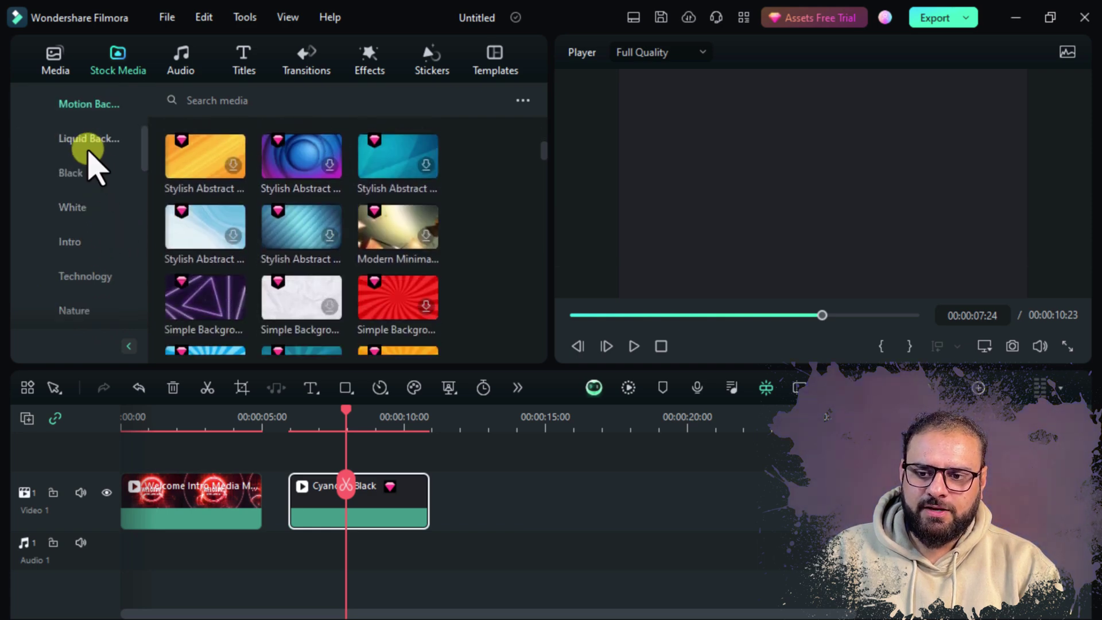
# Step: Add the subscribe button clip from the White category to Video 1 after Cyanosis Black and play part of it
pyautogui.click(81, 175)
pyautogui.click(80, 211)
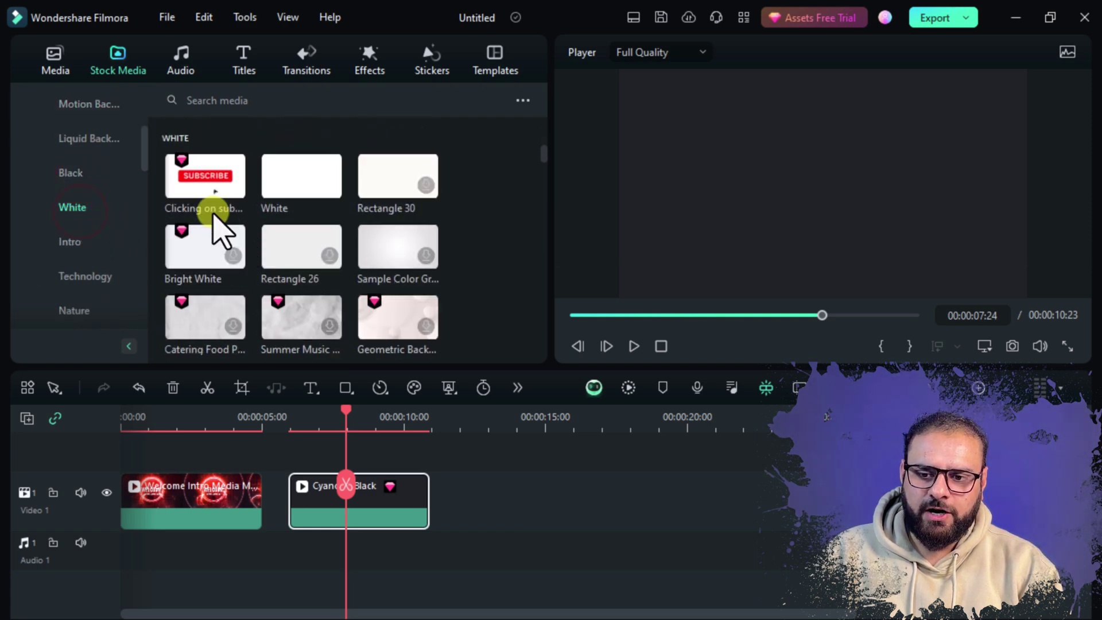
pyautogui.click(191, 184)
pyautogui.moveTo(191, 184); pyautogui.dragTo(462, 533)
pyautogui.click(488, 443)
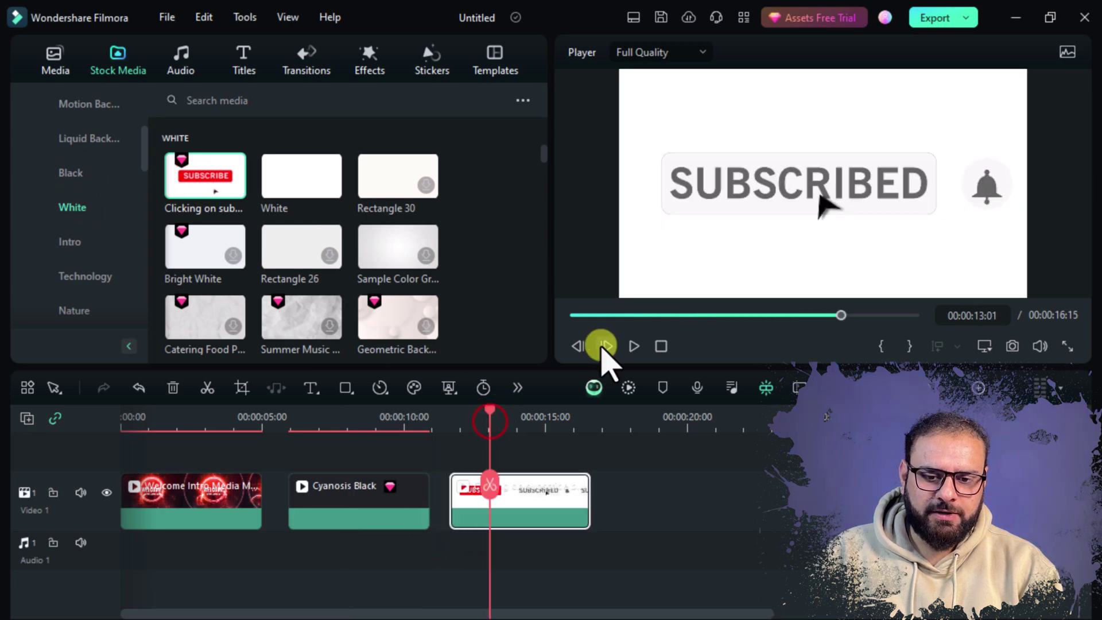
pyautogui.click(634, 346)
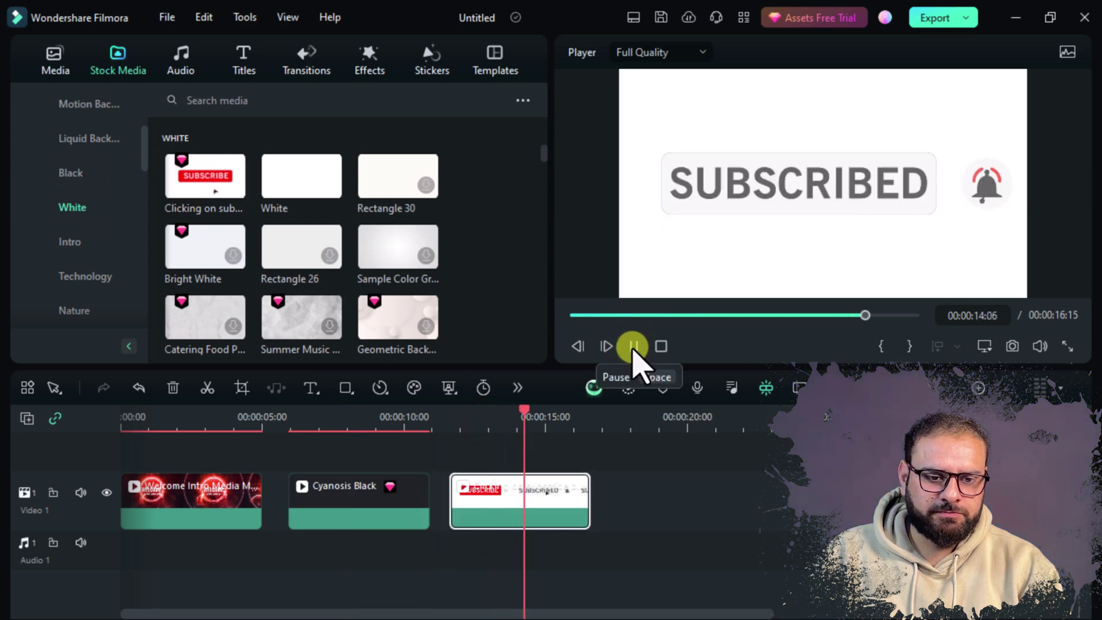
pyautogui.click(633, 349)
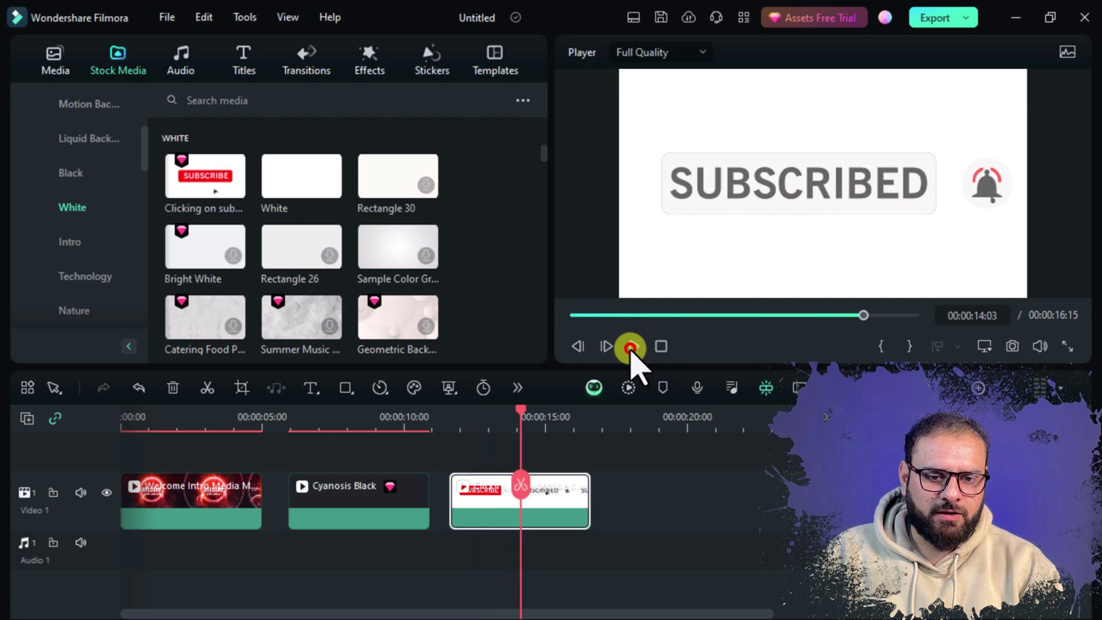
# Step: View the Intro and Technology categories and look through the other library category names
pyautogui.scroll(-1, 74, 304)
pyautogui.click(74, 218)
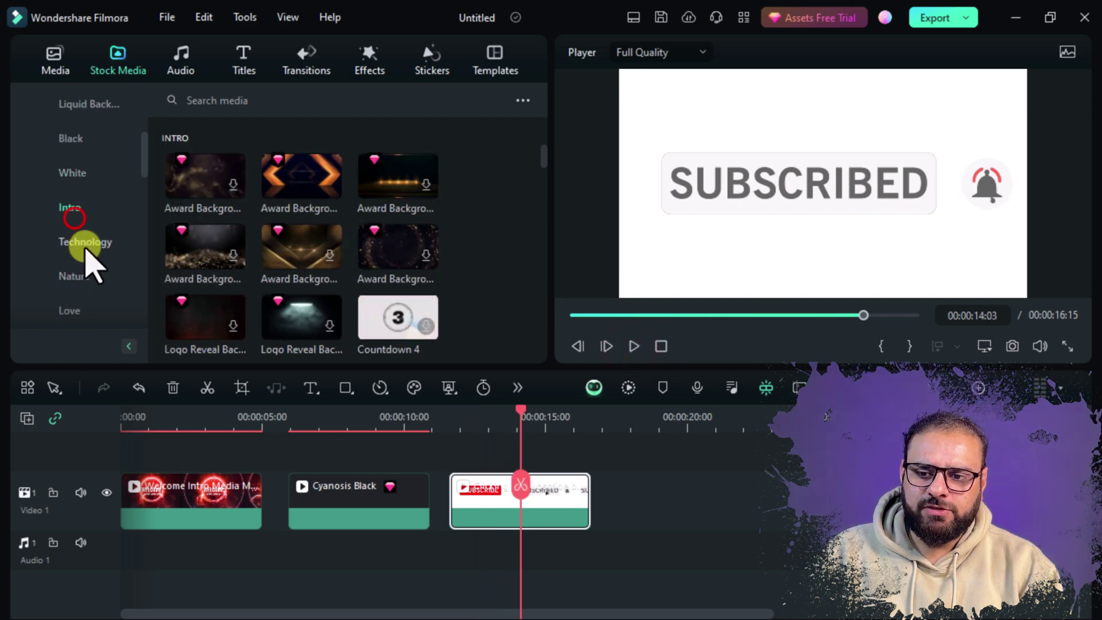
pyautogui.click(83, 242)
pyautogui.scroll(-3, 96, 308)
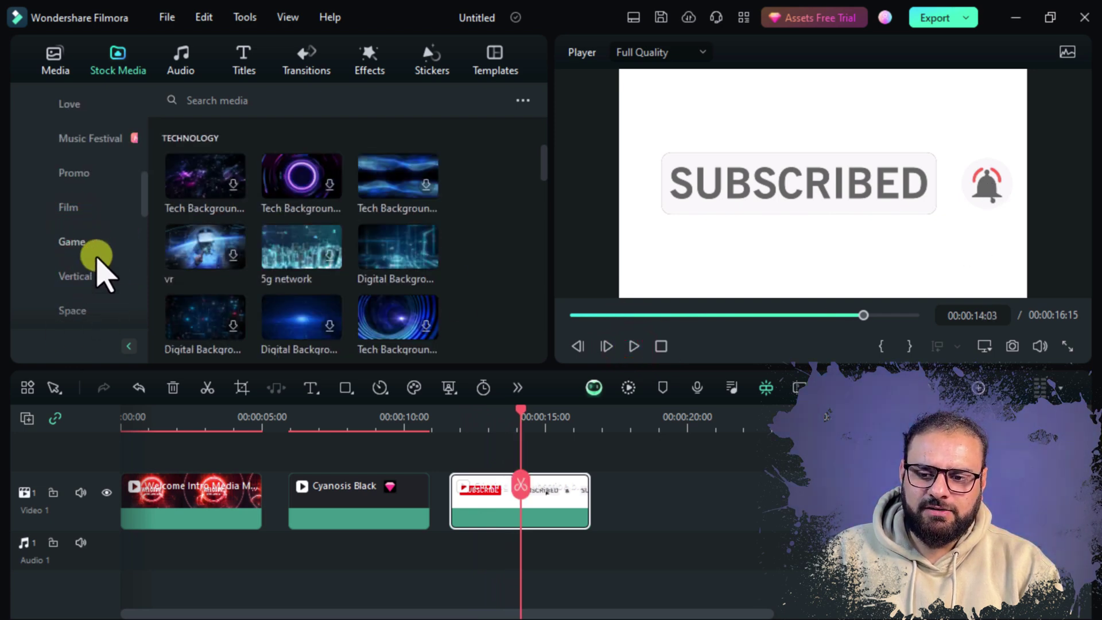
pyautogui.scroll(3, 97, 259)
# Step: Delete all the clips from the timeline
pyautogui.click(673, 518)
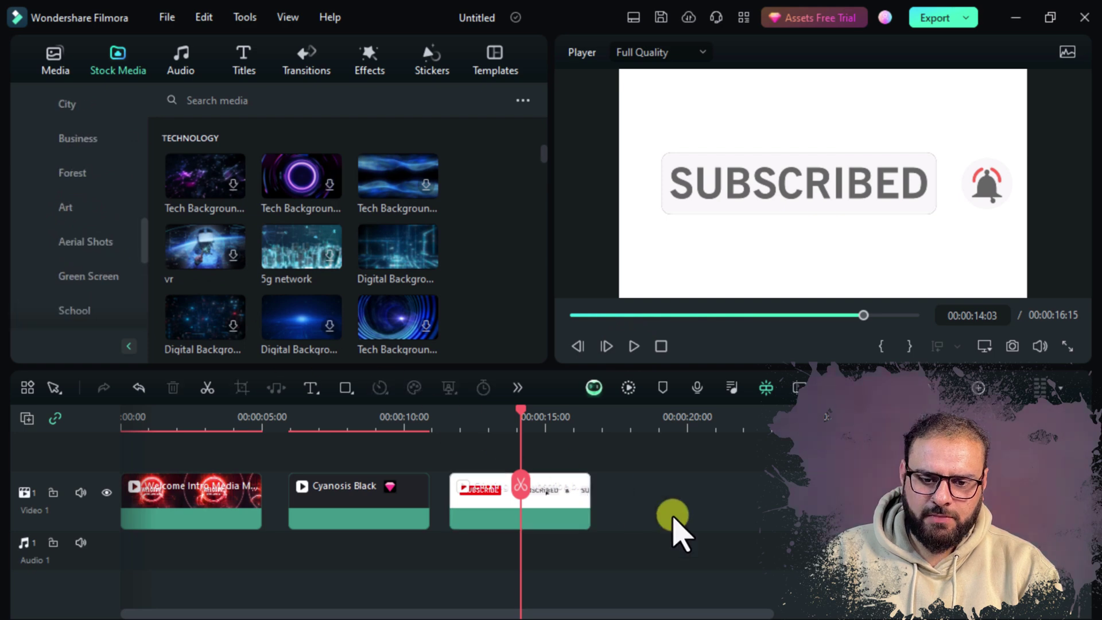
pyautogui.hotkey('ctrl', 'a')
pyautogui.press('Delete')
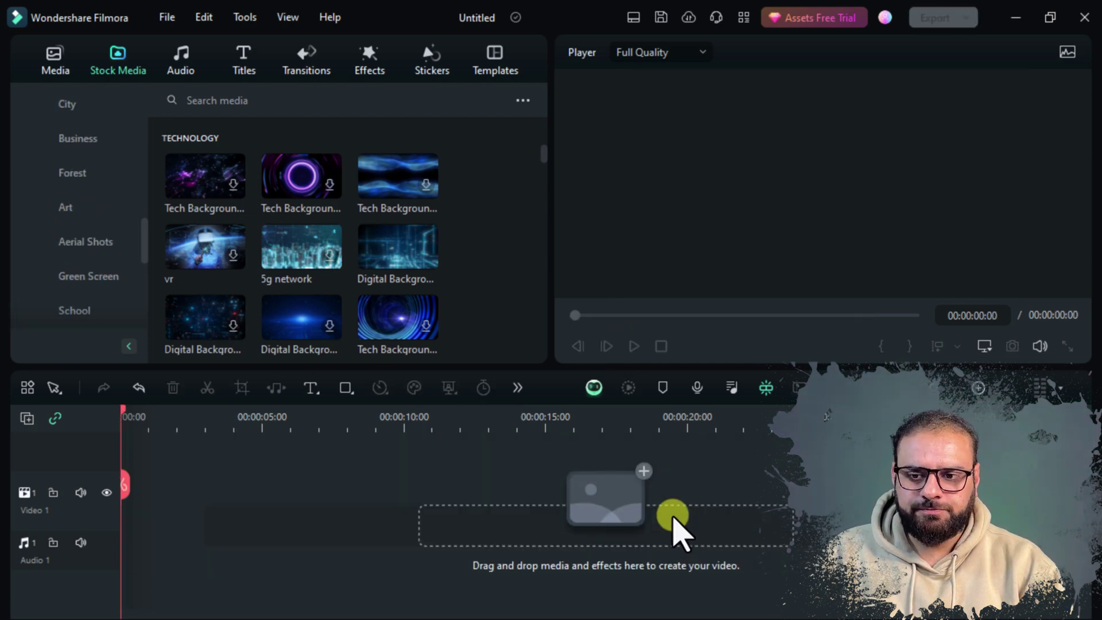
# Step: Add the "creative team with computers works at night office" clip from the Business category to the start of Video 1 and preview it
pyautogui.click(89, 140)
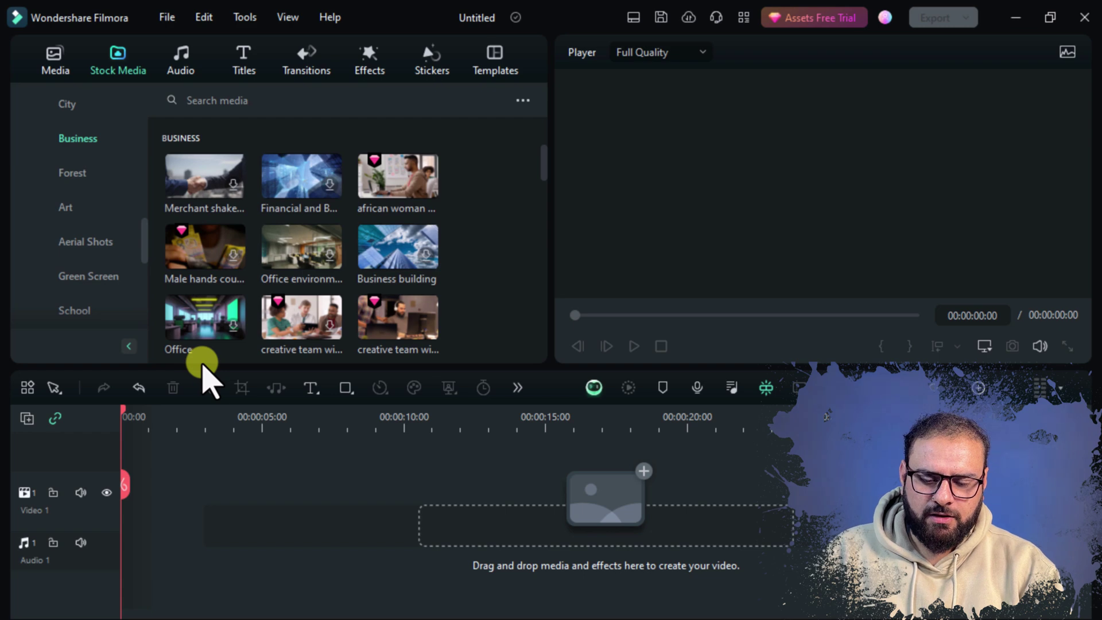
pyautogui.moveTo(398, 325); pyautogui.dragTo(132, 500)
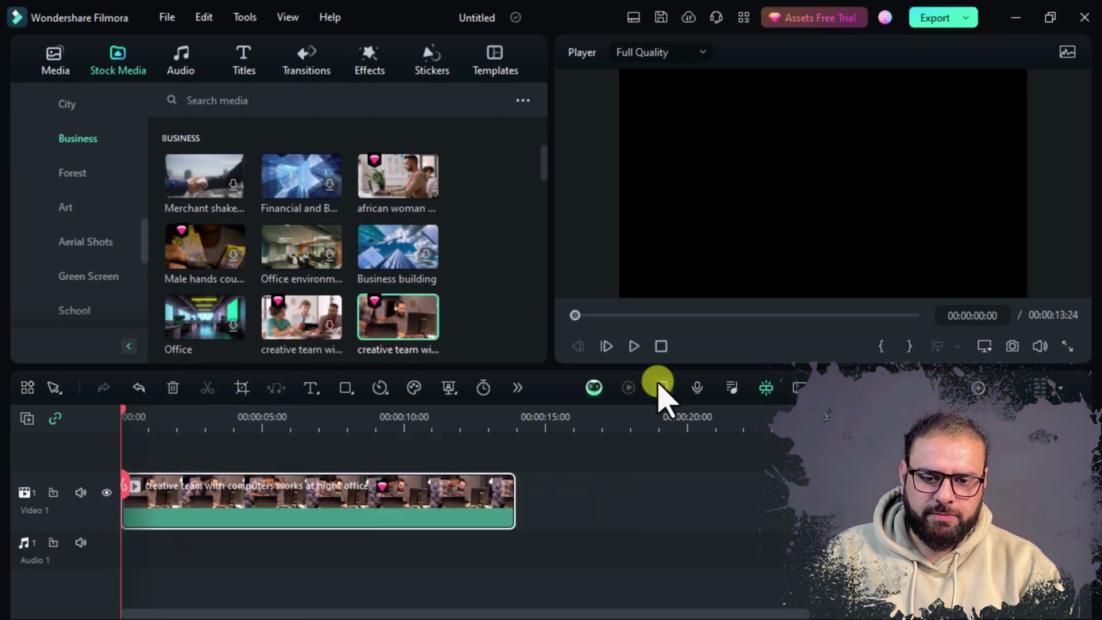
pyautogui.click(633, 346)
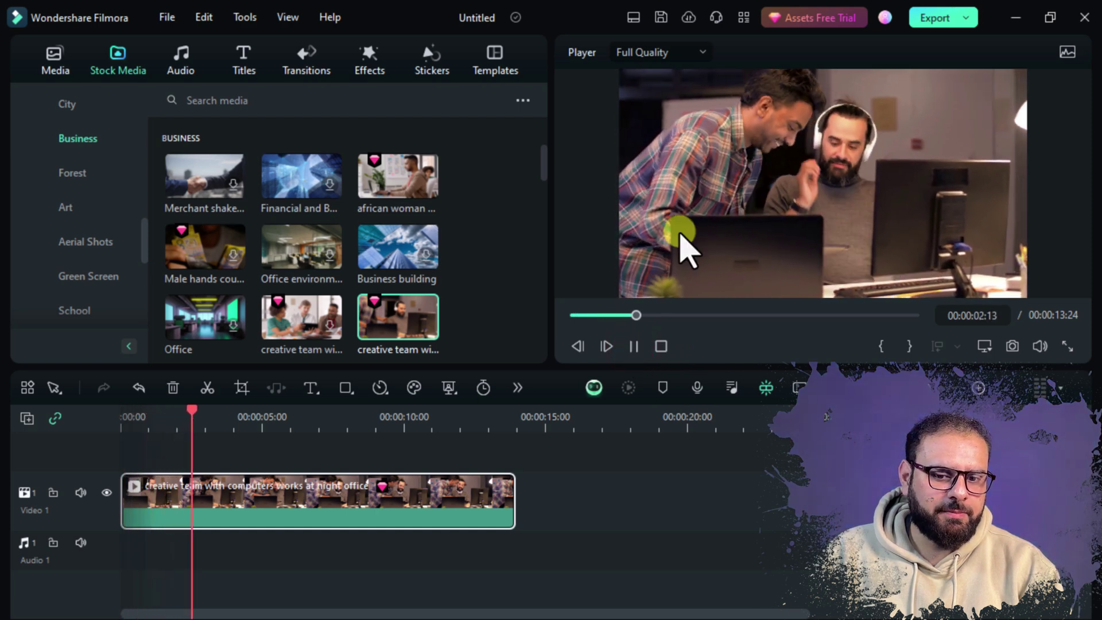
pyautogui.click(635, 346)
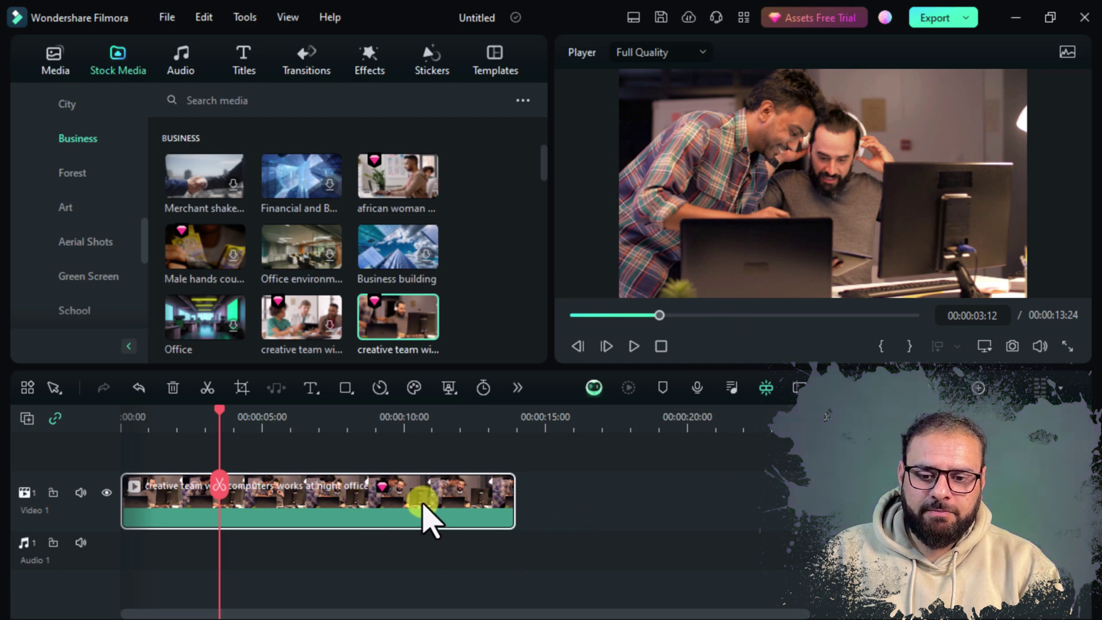
# Step: Add the Red Wave music to Audio 1 beneath the office clip and play both together from the start
pyautogui.click(181, 54)
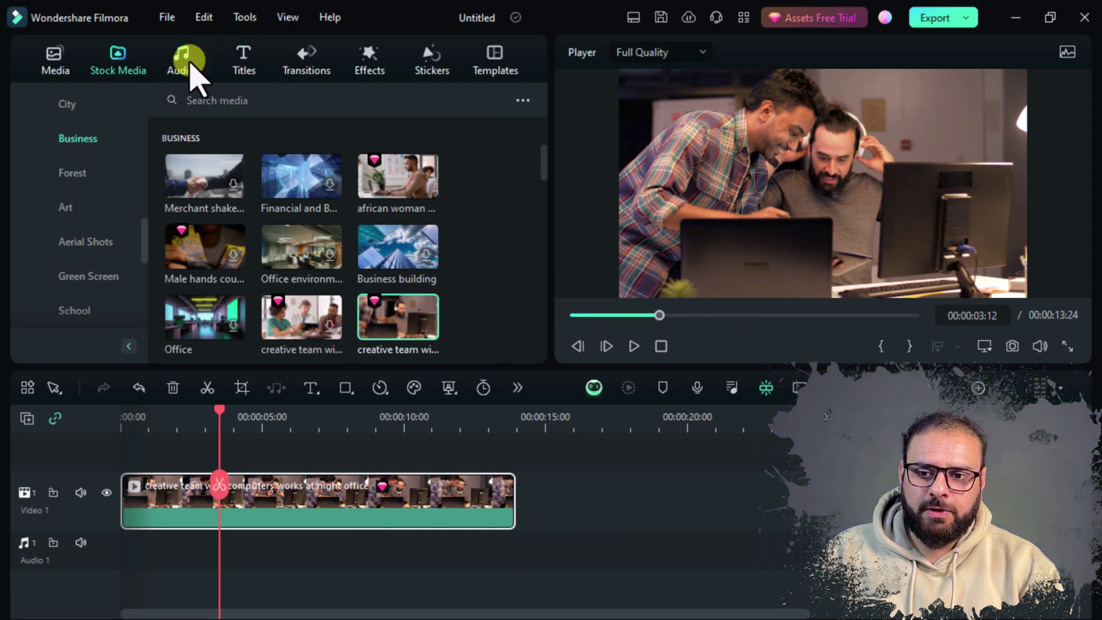
pyautogui.click(83, 241)
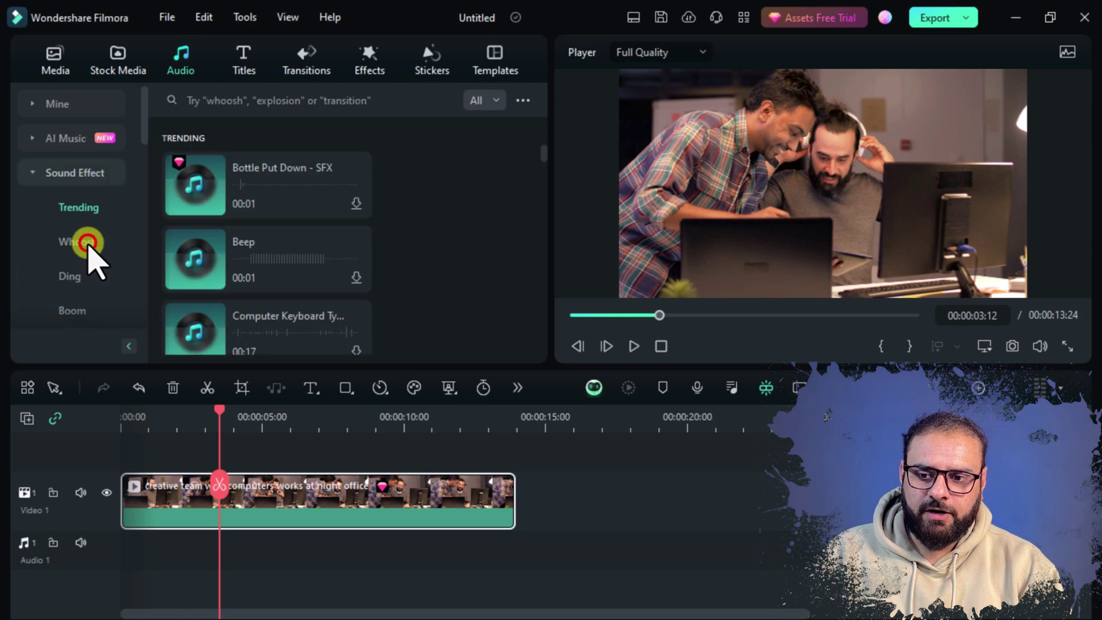
pyautogui.moveTo(269, 215); pyautogui.dragTo(109, 547)
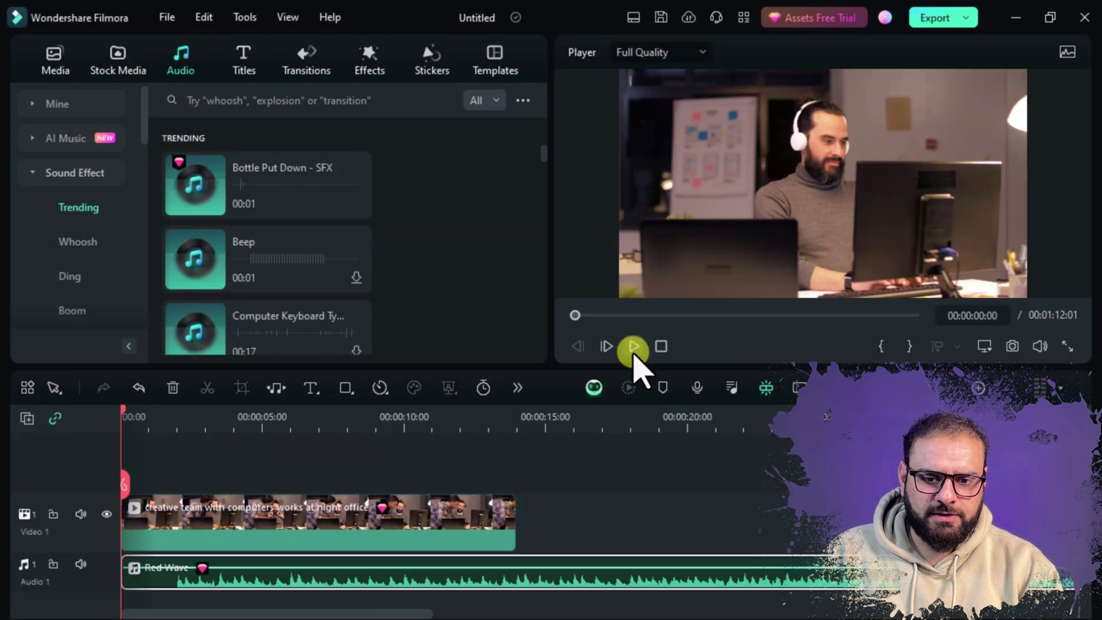
pyautogui.click(633, 347)
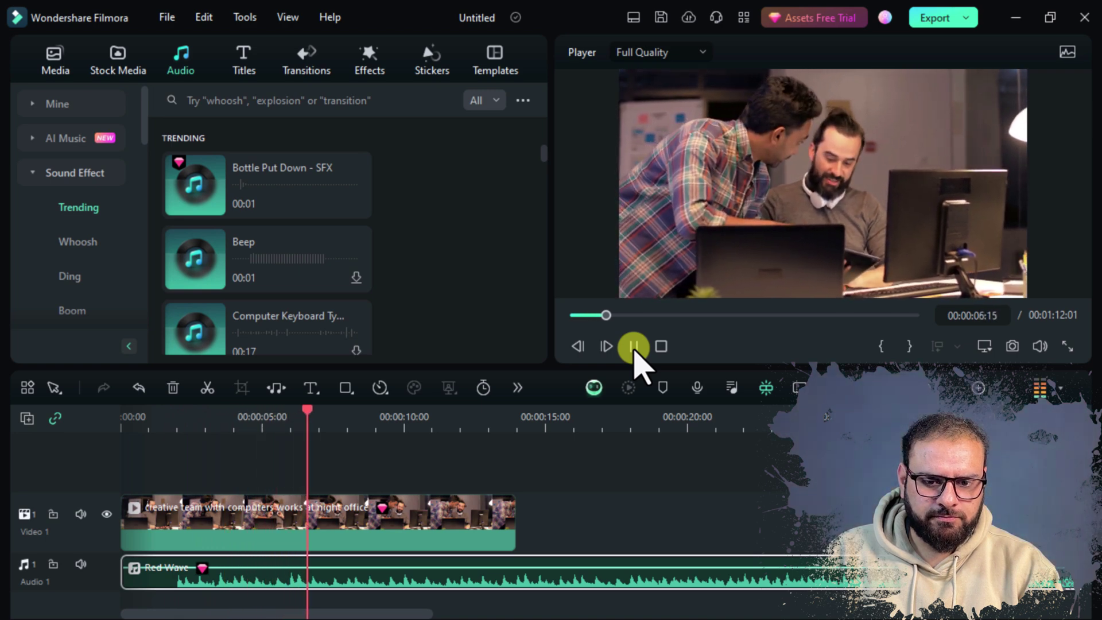
pyautogui.click(633, 346)
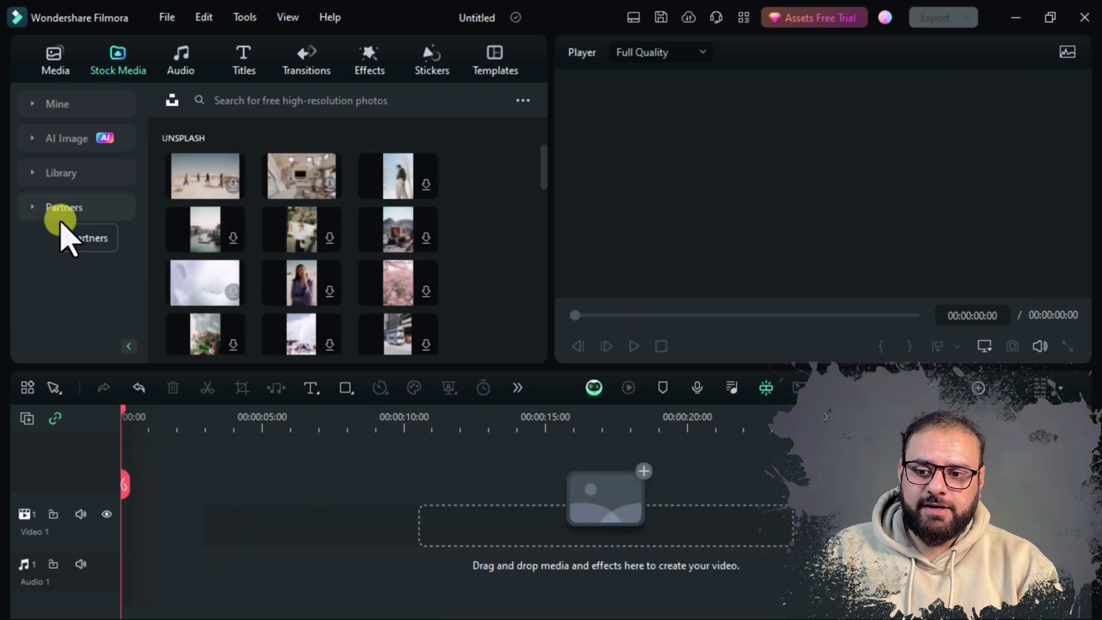
# Step: Expand the stock media partners to view the Pexels, Giphy, Pixabay and Unsplash sources
pyautogui.click(33, 208)
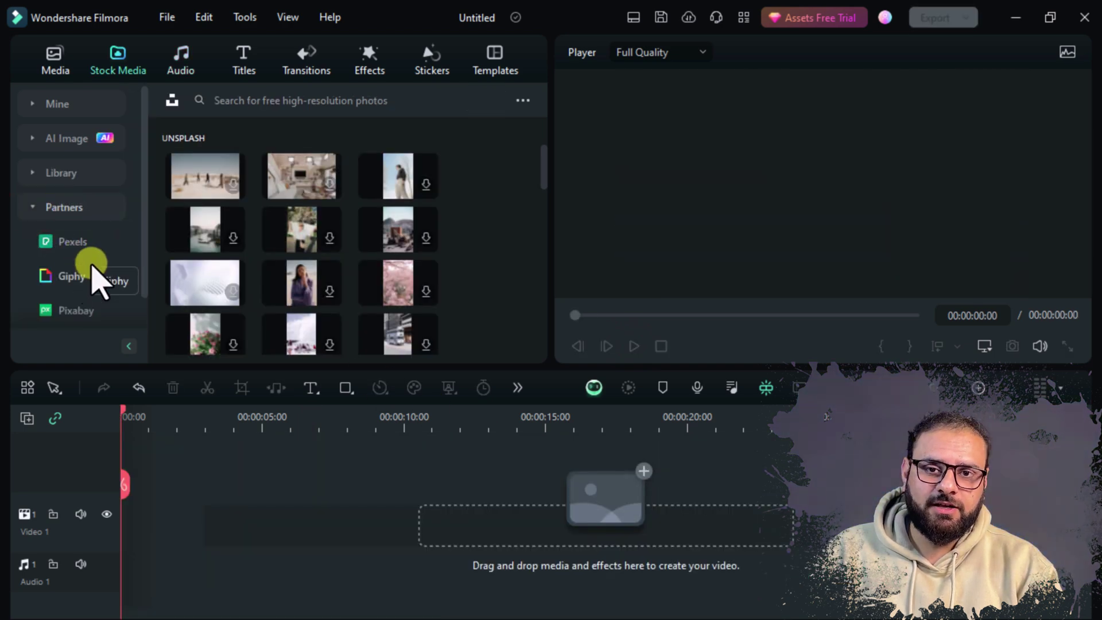
pyautogui.scroll(-1, 93, 278)
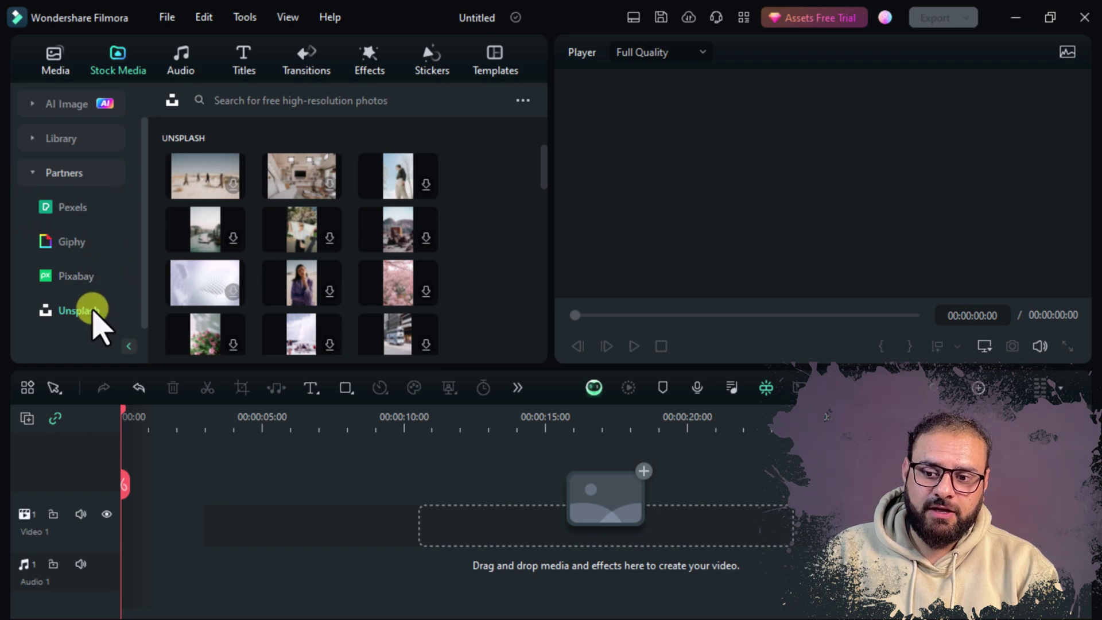
# Step: Compare the Pexels photo and video collections, view the Unsplash photos again, and collapse the stock media partners
pyautogui.click(80, 208)
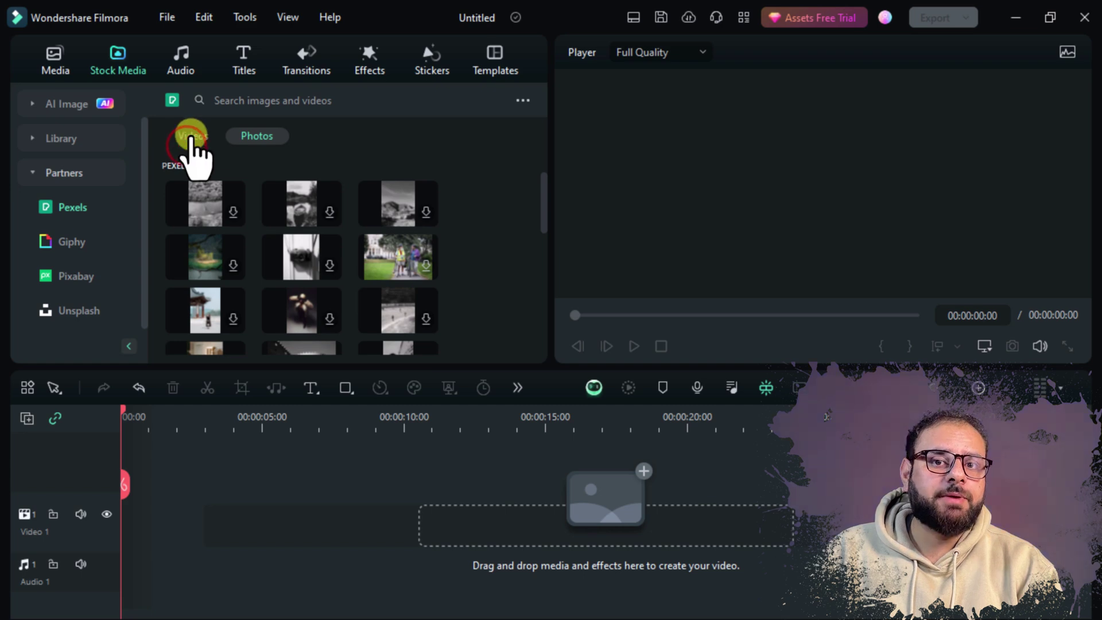
pyautogui.click(192, 138)
pyautogui.click(256, 138)
pyautogui.click(190, 138)
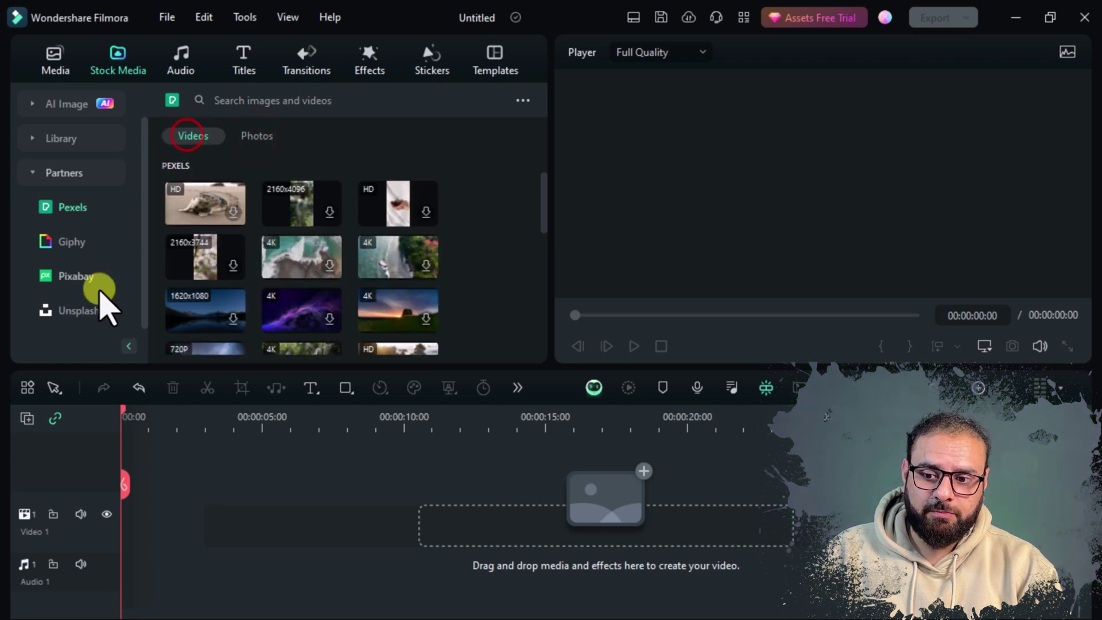
pyautogui.click(89, 313)
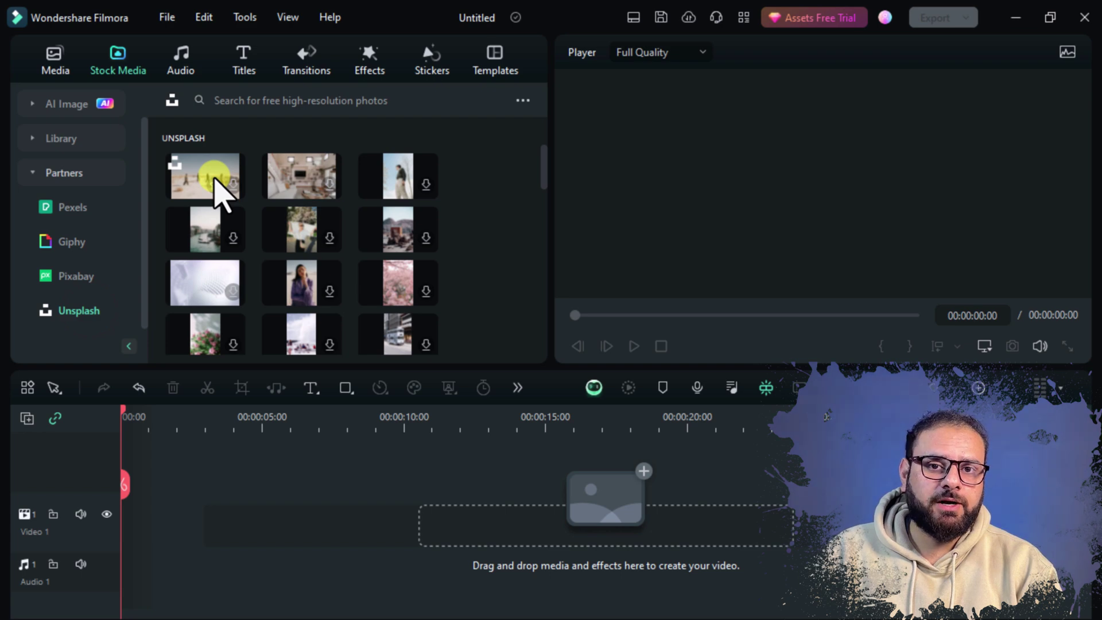
pyautogui.click(101, 174)
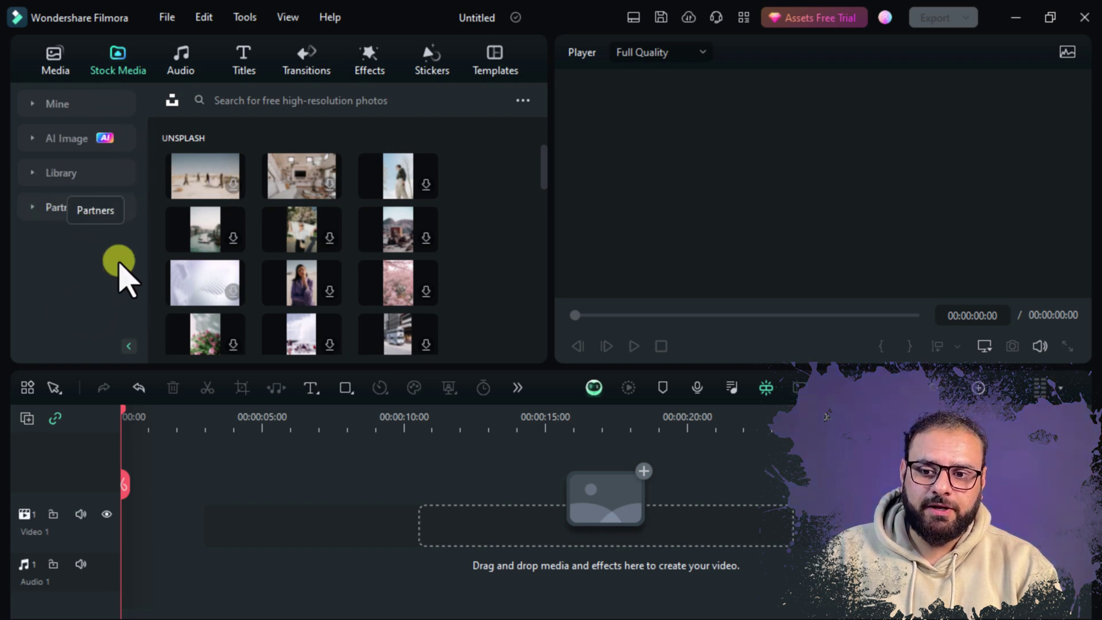
# Step: Open the audio library and view the favorite music in the Mine category
pyautogui.click(182, 72)
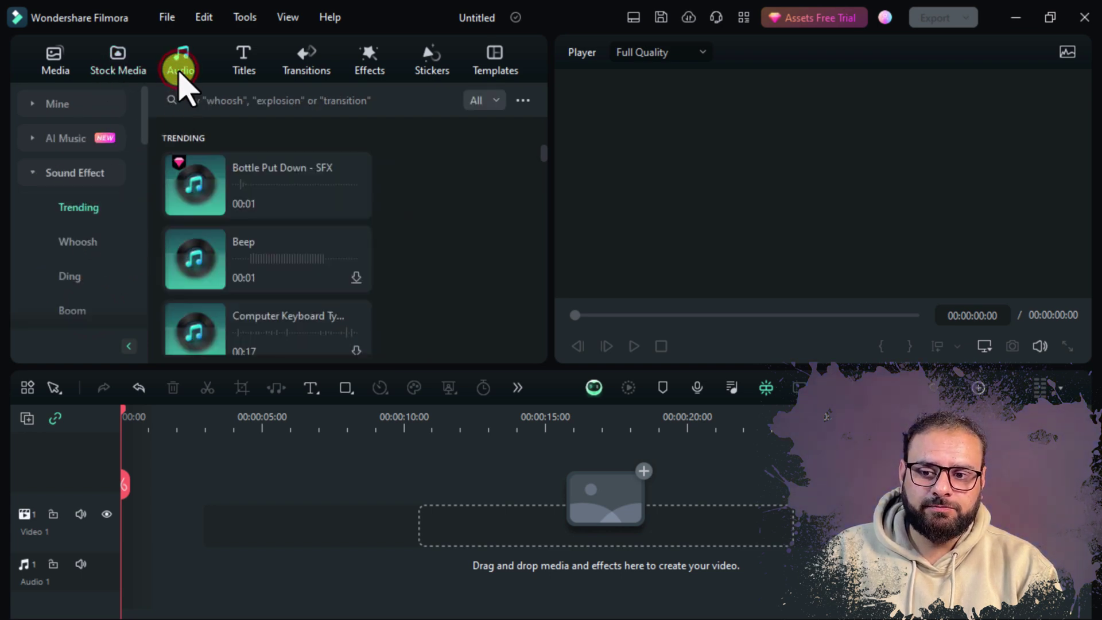
pyautogui.click(30, 172)
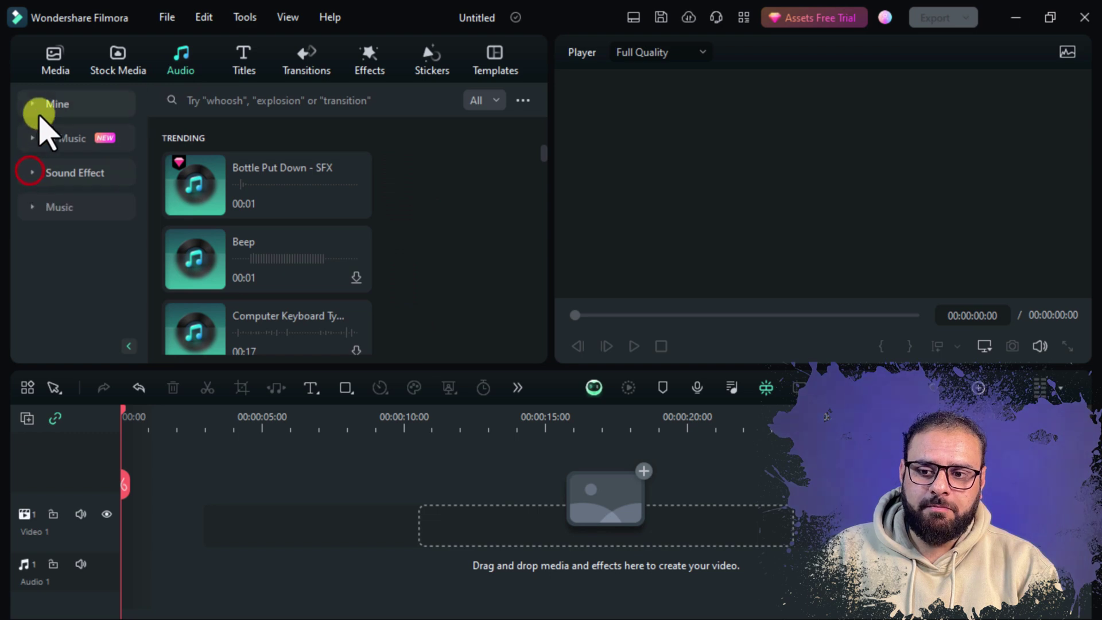
pyautogui.click(38, 110)
pyautogui.click(86, 141)
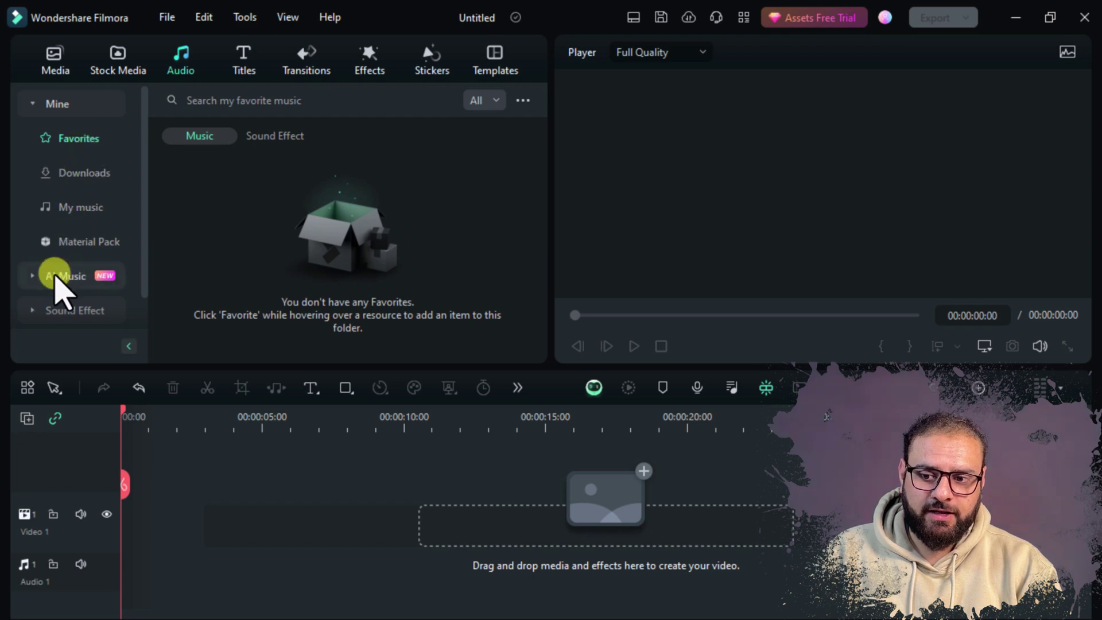
# Step: Add the trending "History Scene String" music track to the favorites and check it in the Favorites and Downloads lists
pyautogui.click(33, 277)
pyautogui.click(38, 273)
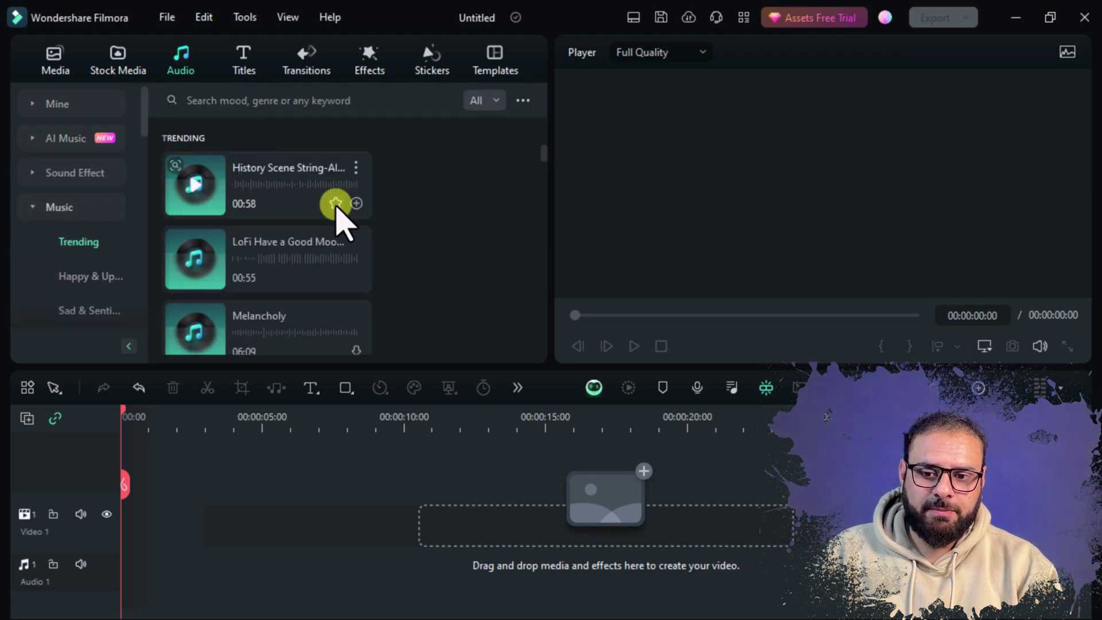
pyautogui.click(336, 203)
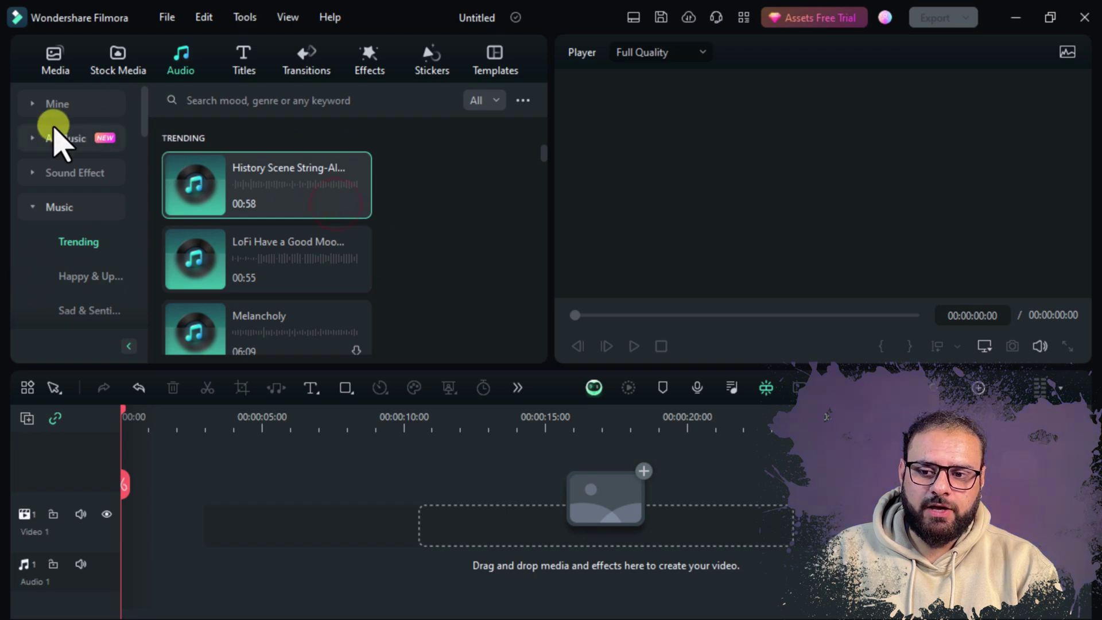
pyautogui.click(36, 103)
pyautogui.click(79, 139)
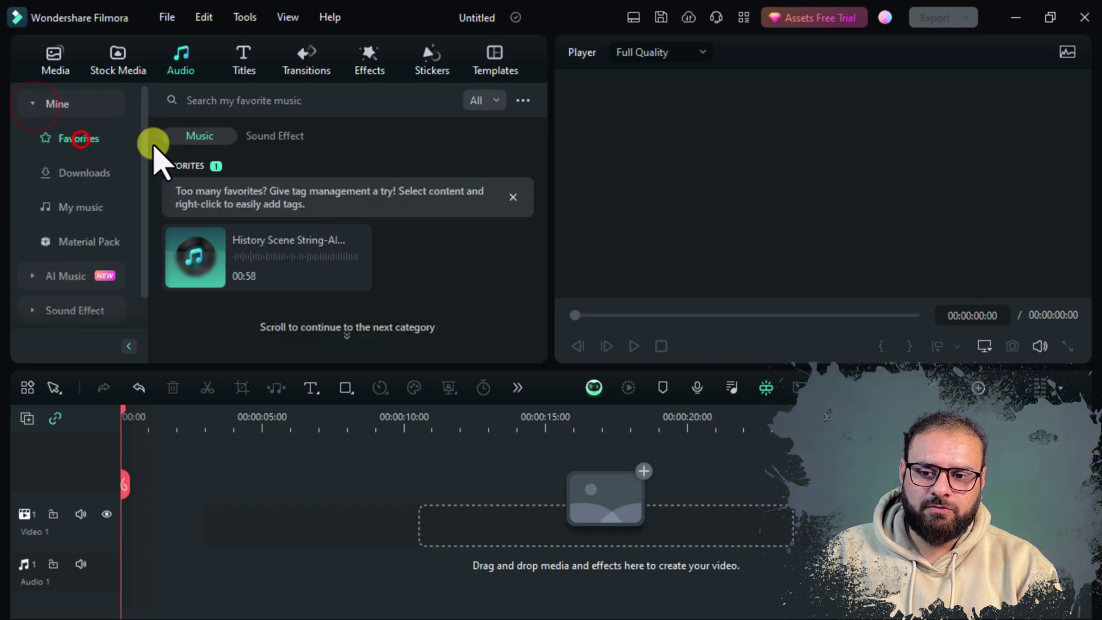
pyautogui.click(94, 175)
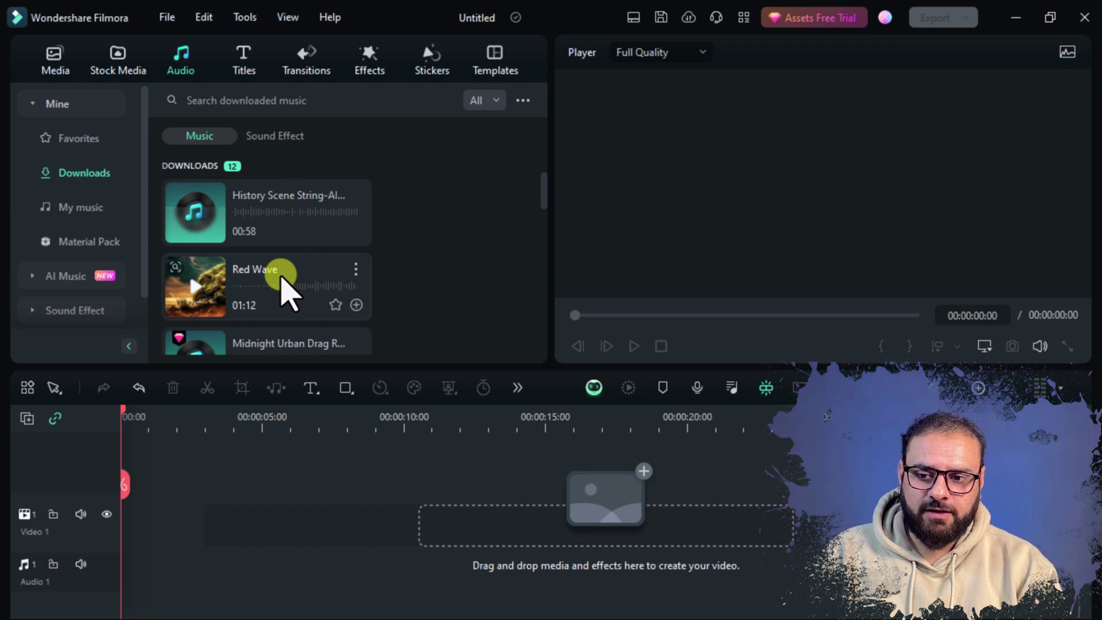
pyautogui.click(36, 104)
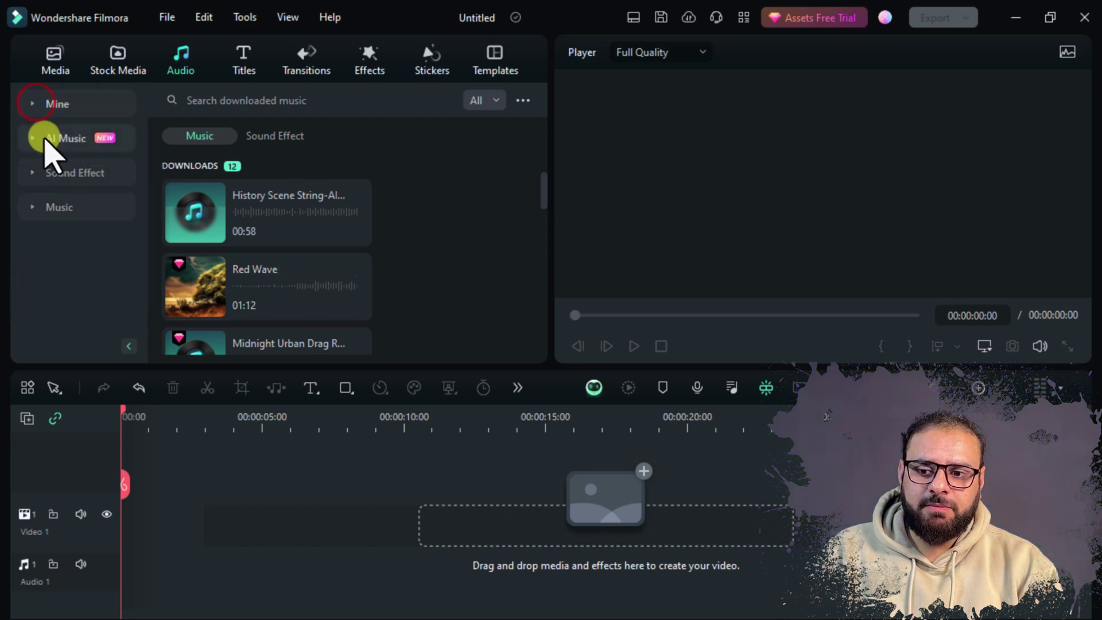
# Step: Open the AI Music Generator and compare its Theme options with its Mood options
pyautogui.click(33, 138)
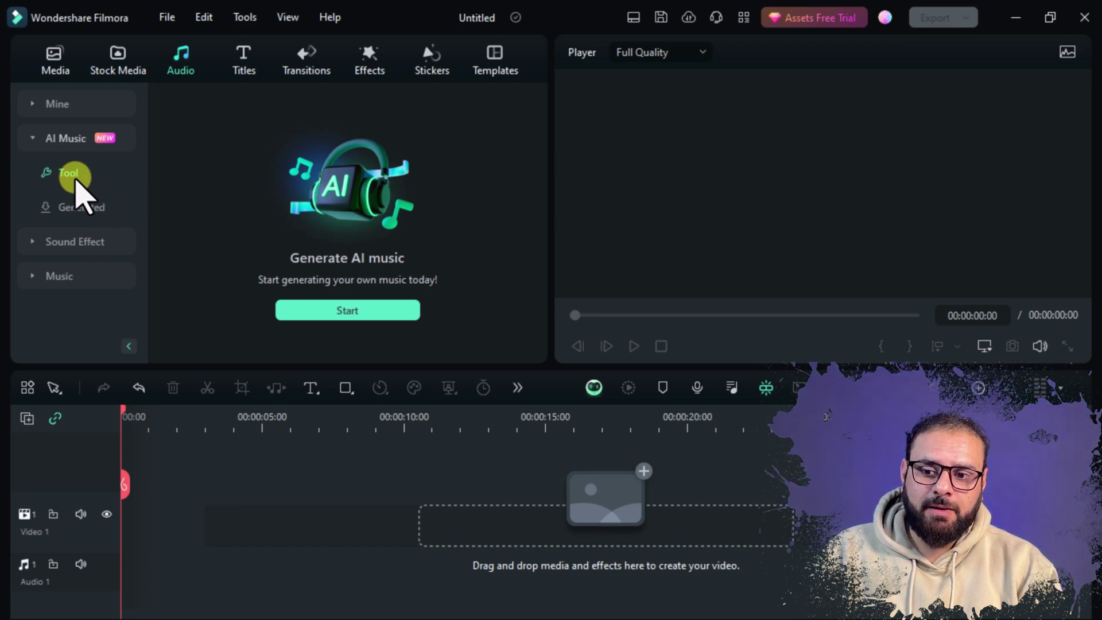
pyautogui.click(320, 312)
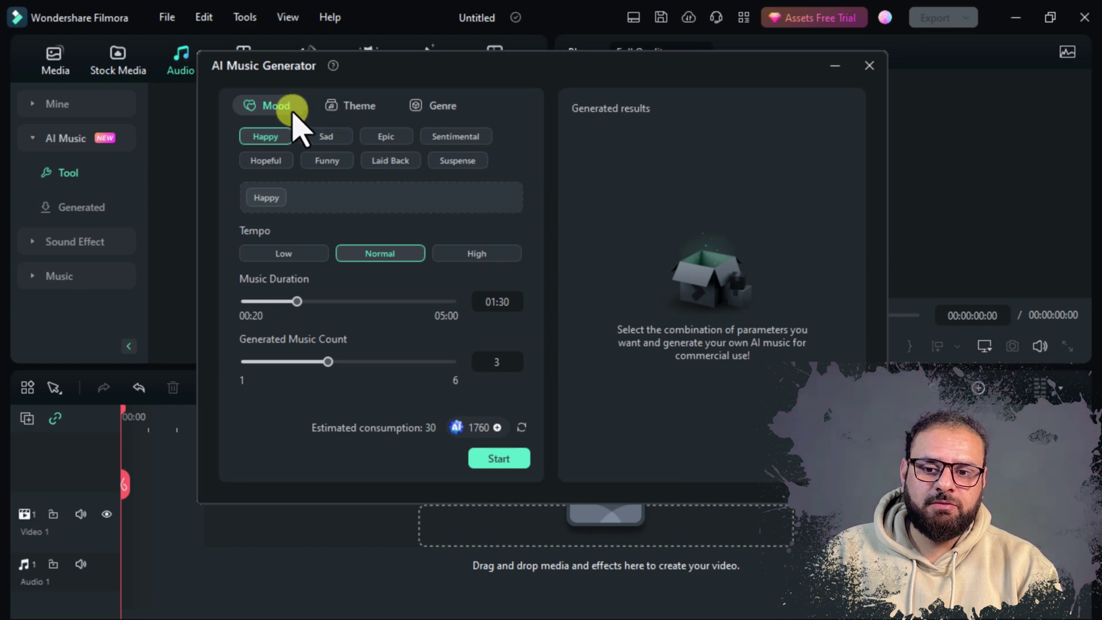
pyautogui.click(356, 109)
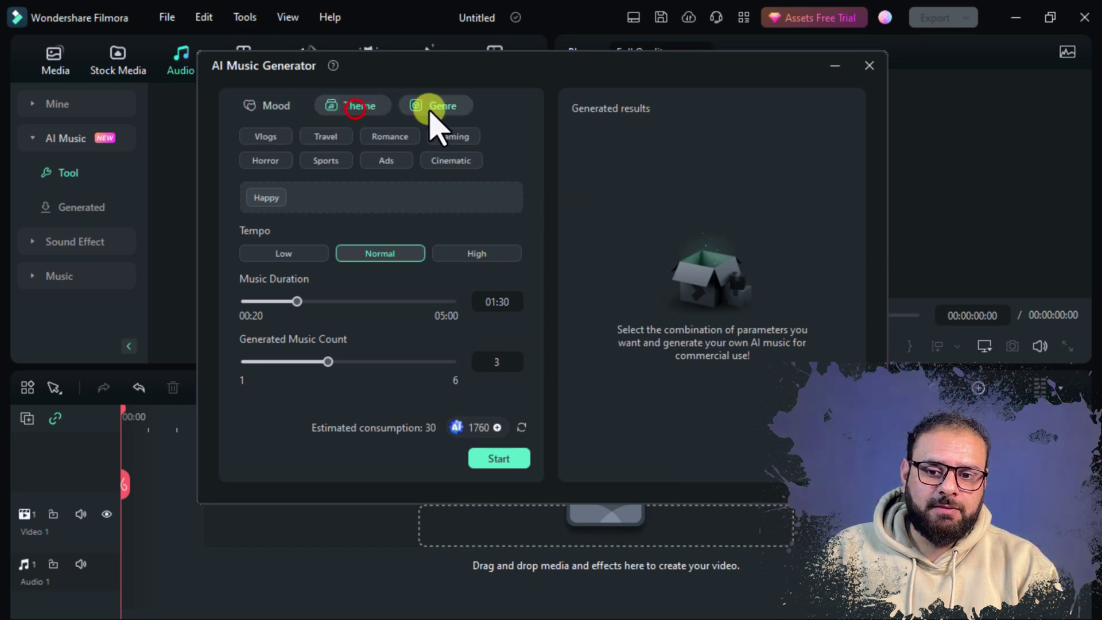
pyautogui.click(280, 106)
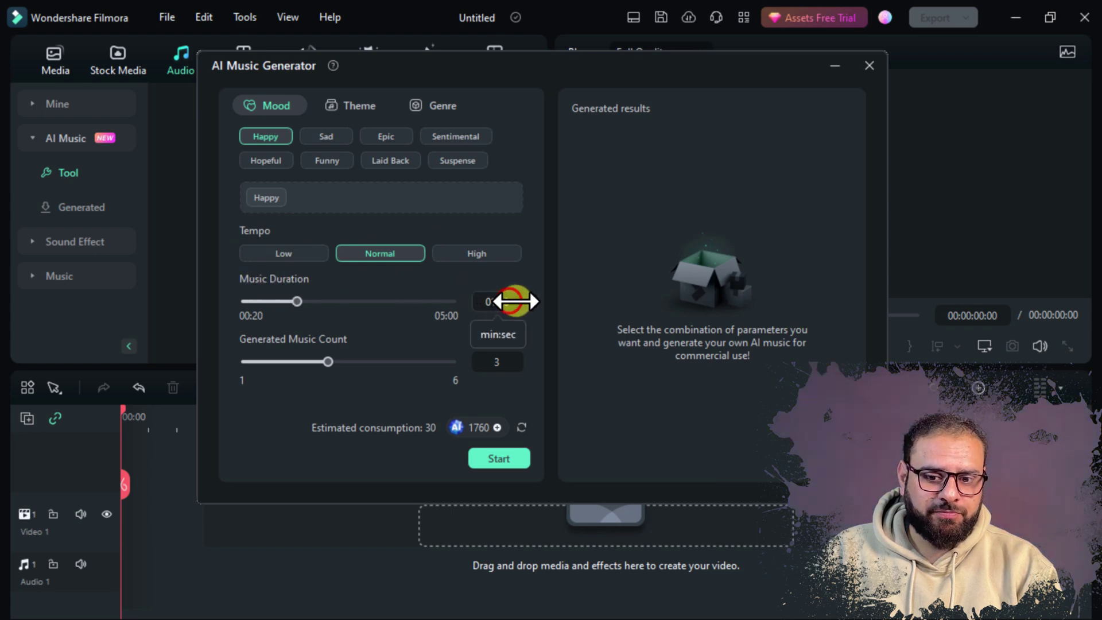
# Step: Set the music duration to 01:02 and generate three AI music tracks with a Happy mood and Normal tempo
pyautogui.click(514, 301)
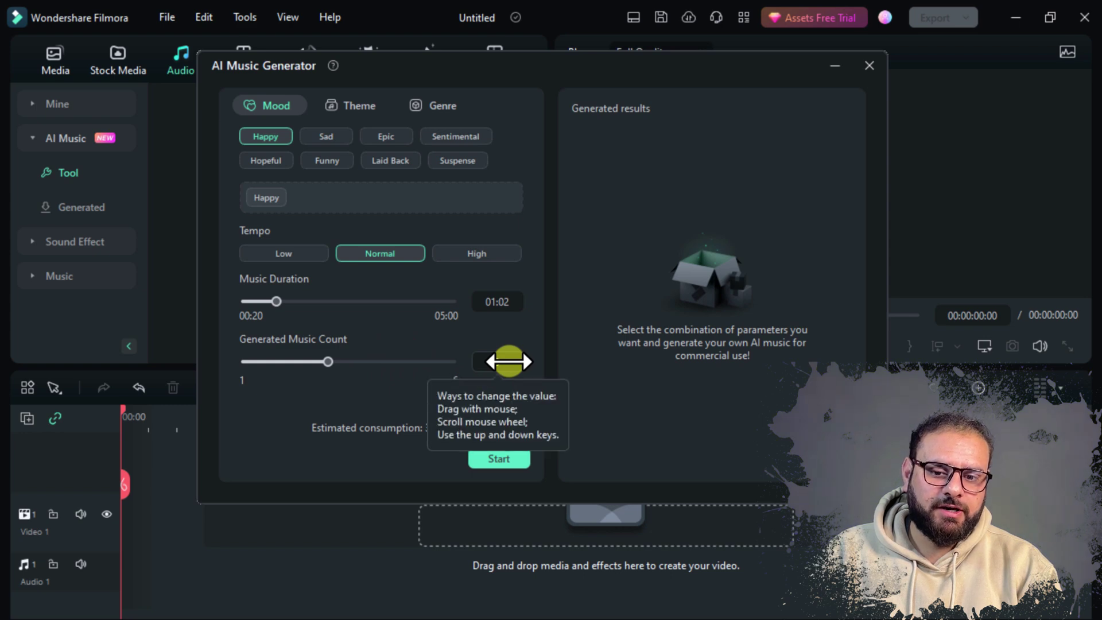
pyautogui.click(509, 361)
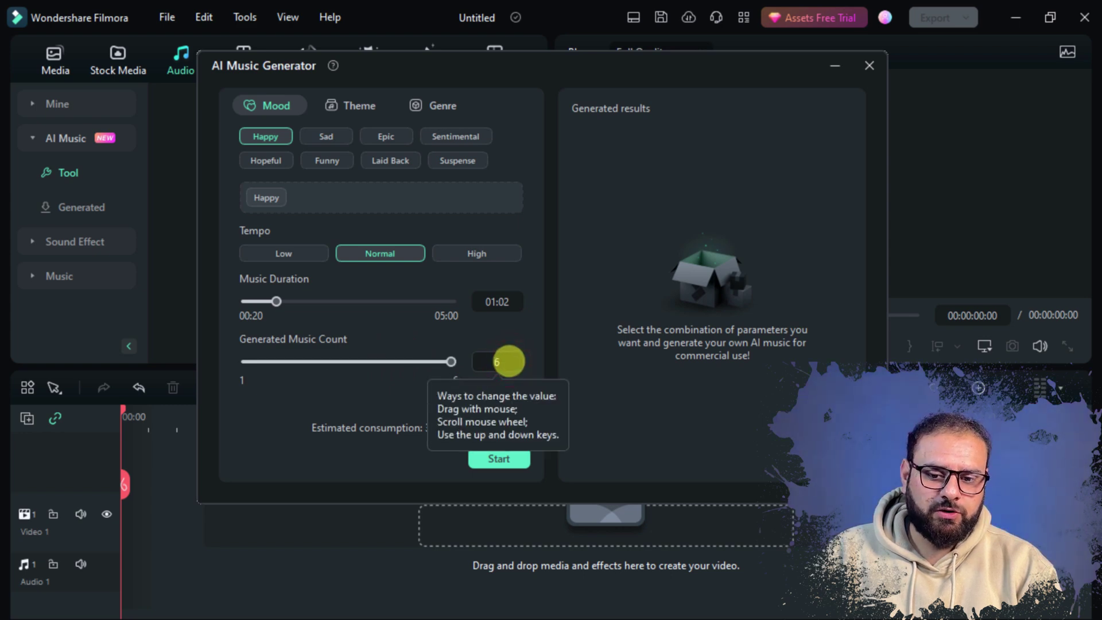
pyautogui.moveTo(508, 361); pyautogui.dragTo(462, 362)
pyautogui.click(498, 361)
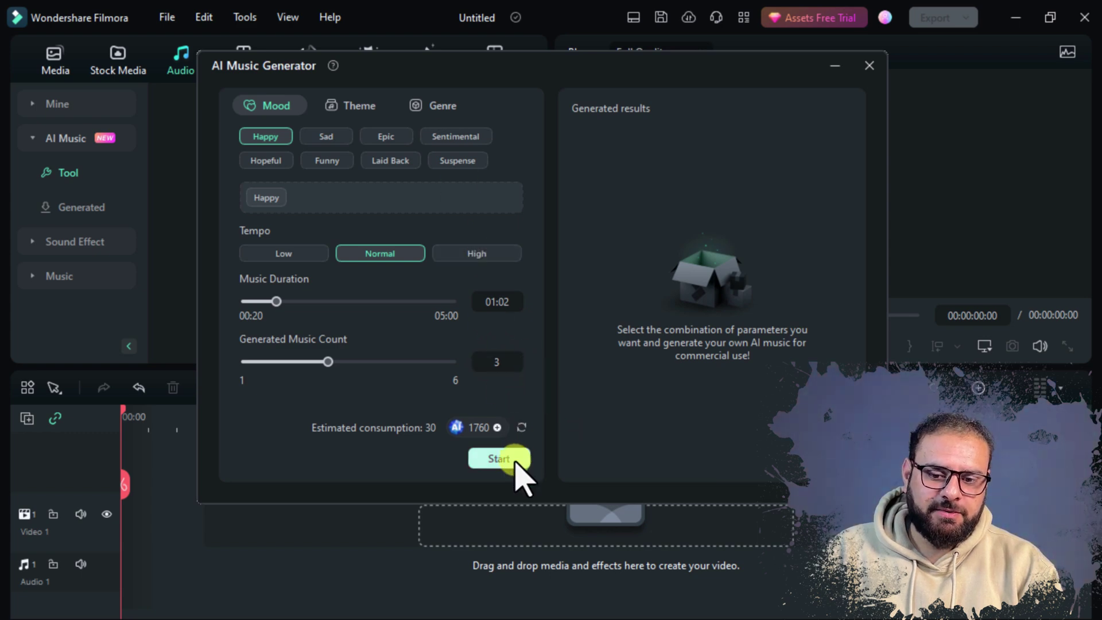
pyautogui.click(514, 461)
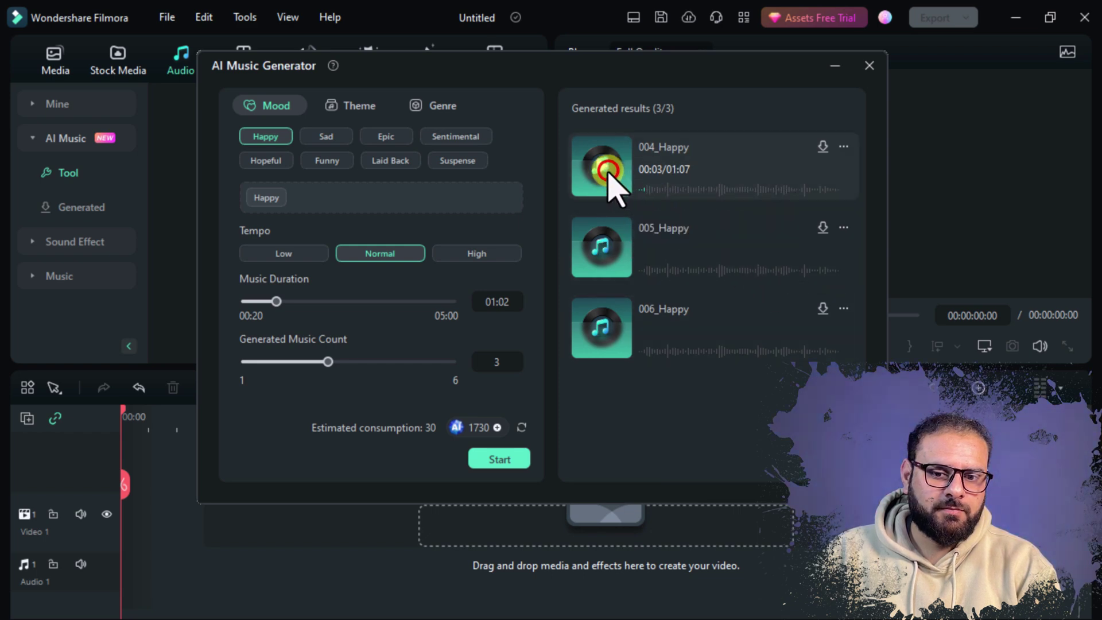
# Step: Preview the 005_Happy track and leave the AI Music Generator for the list of generated music
pyautogui.click(605, 249)
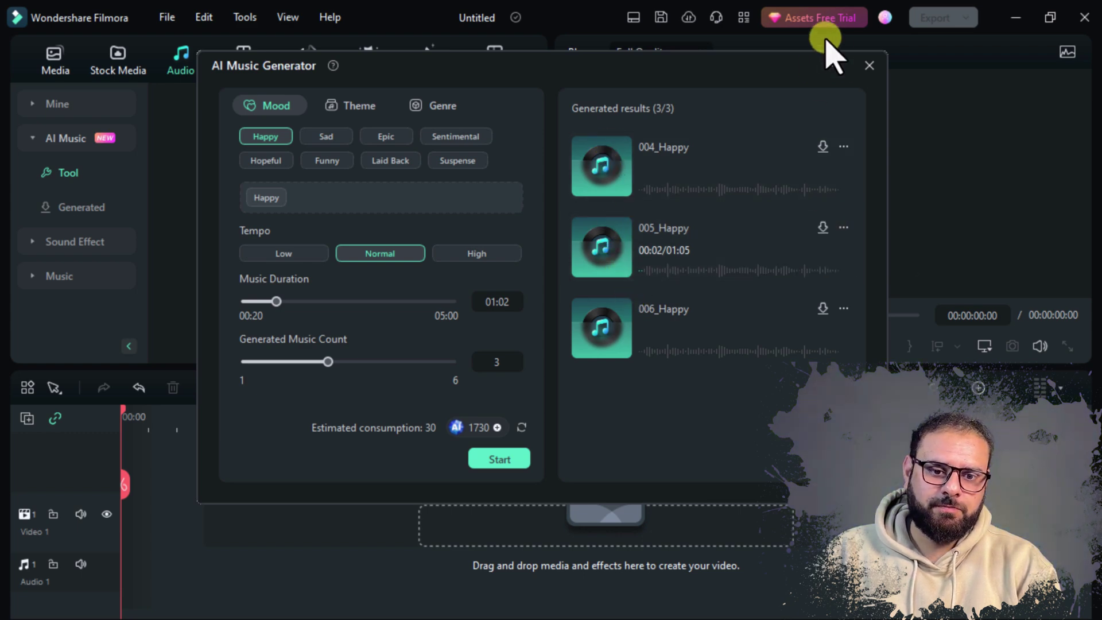
pyautogui.click(867, 65)
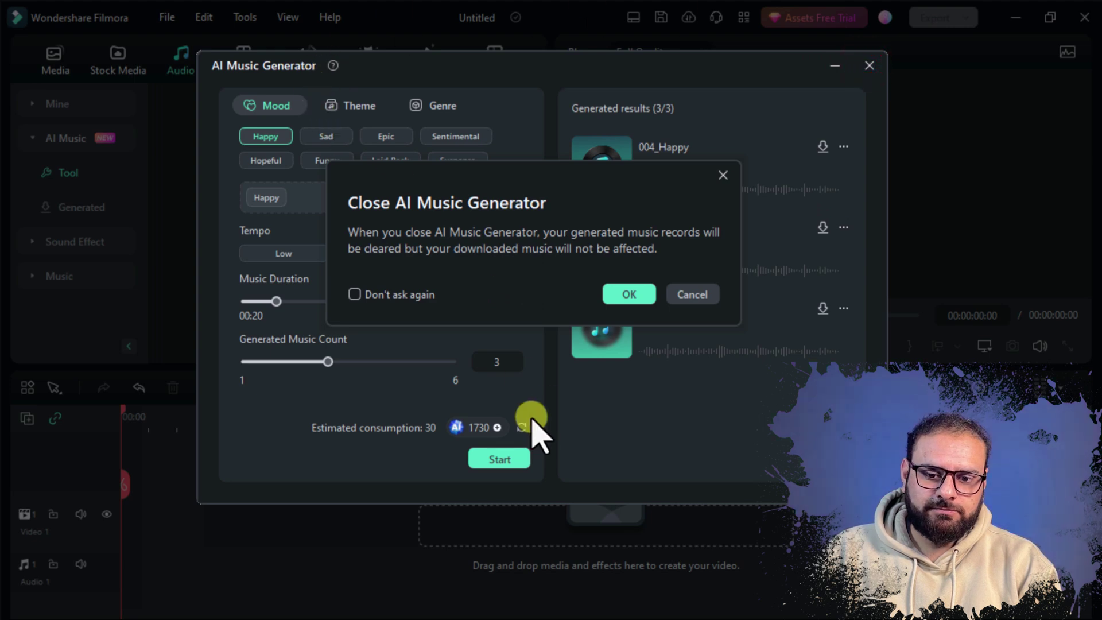
pyautogui.click(629, 294)
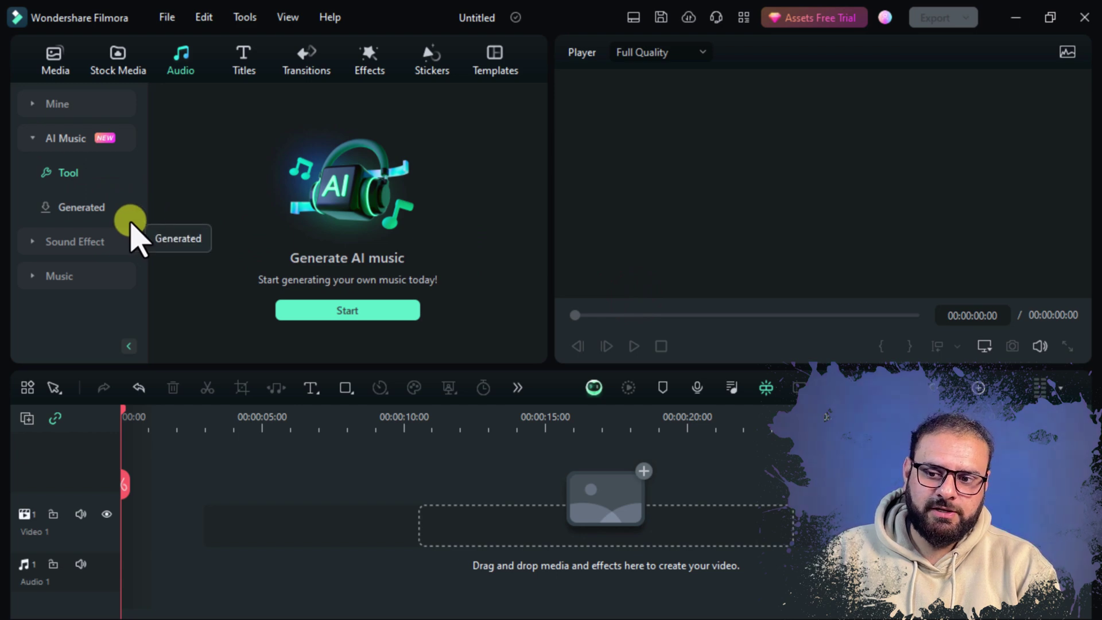
pyautogui.click(94, 208)
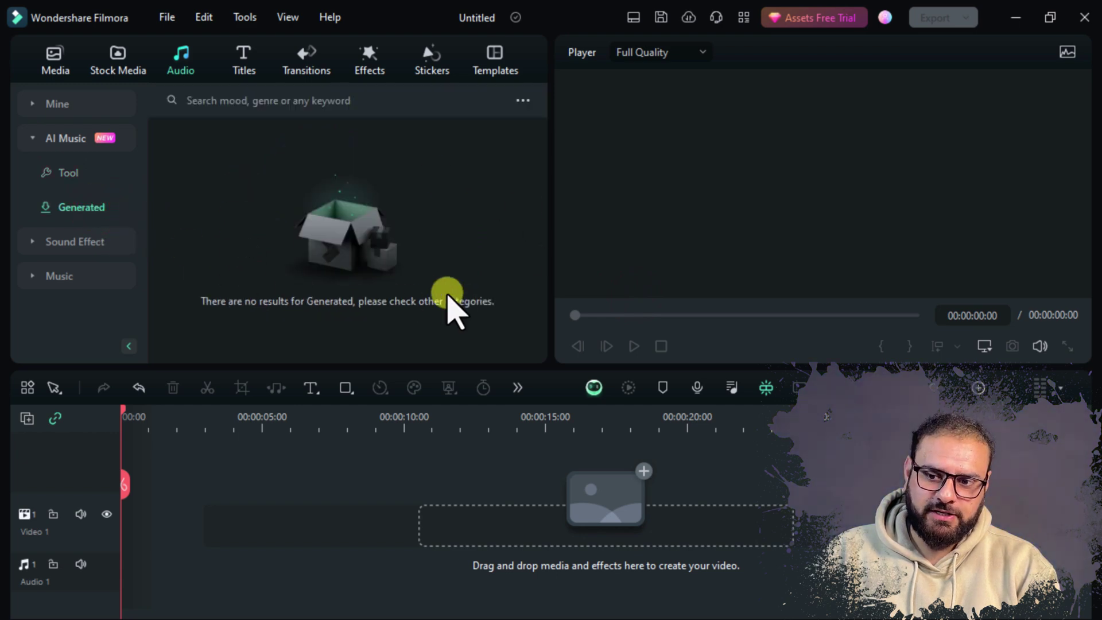
# Step: Browse the Whoosh, Ding and Boom sound effect categories and preview the "Explosion 01 - SFX" sound
pyautogui.click(37, 241)
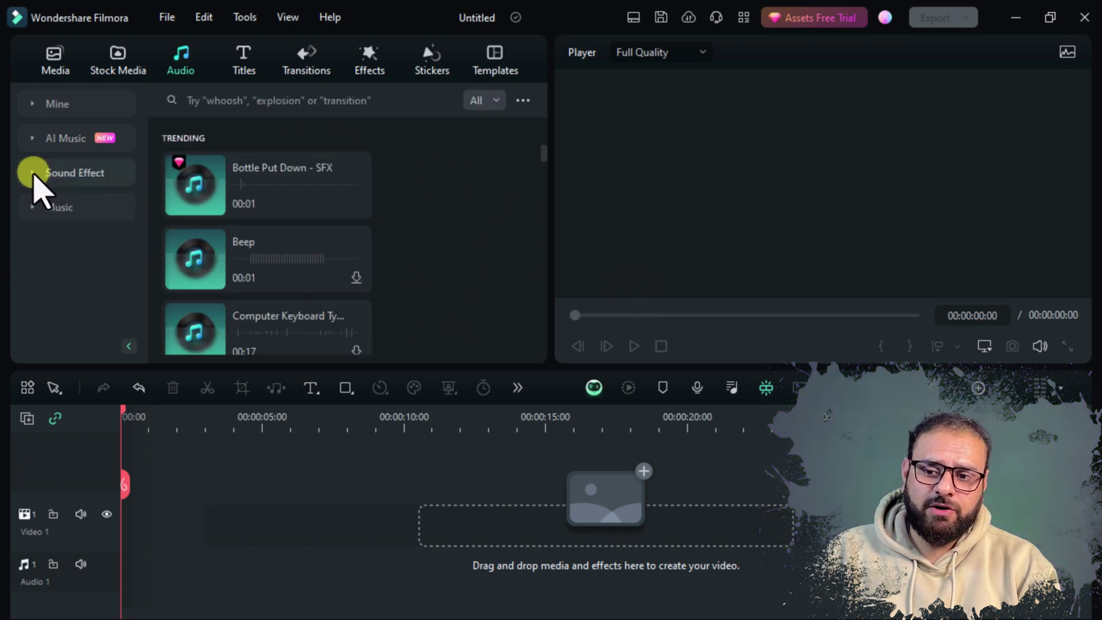
pyautogui.click(33, 173)
pyautogui.click(73, 242)
pyautogui.click(69, 276)
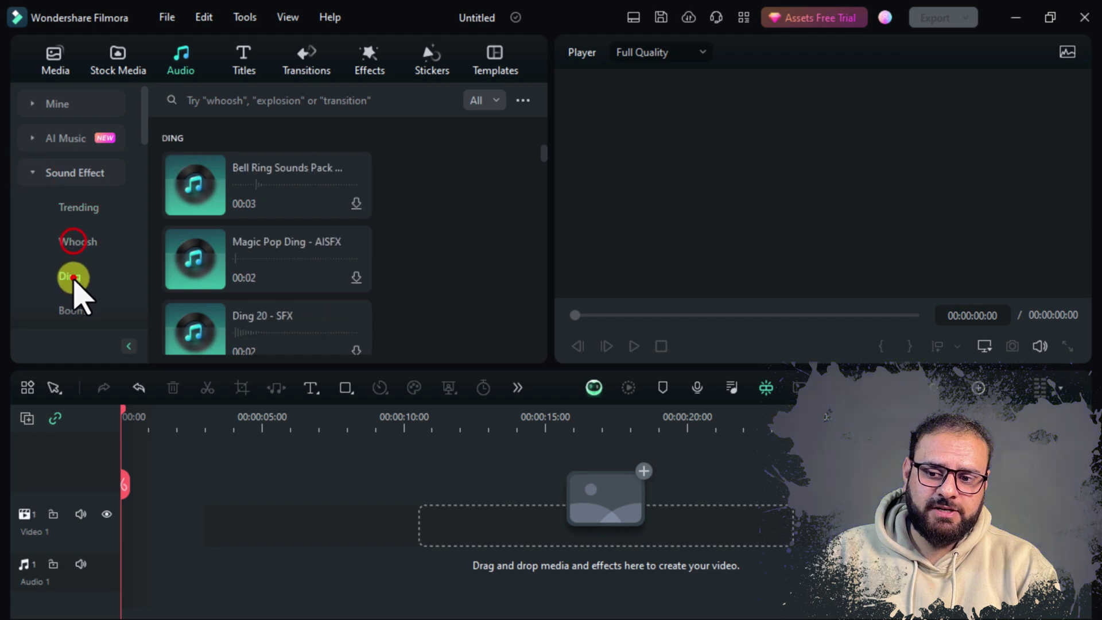
pyautogui.click(71, 310)
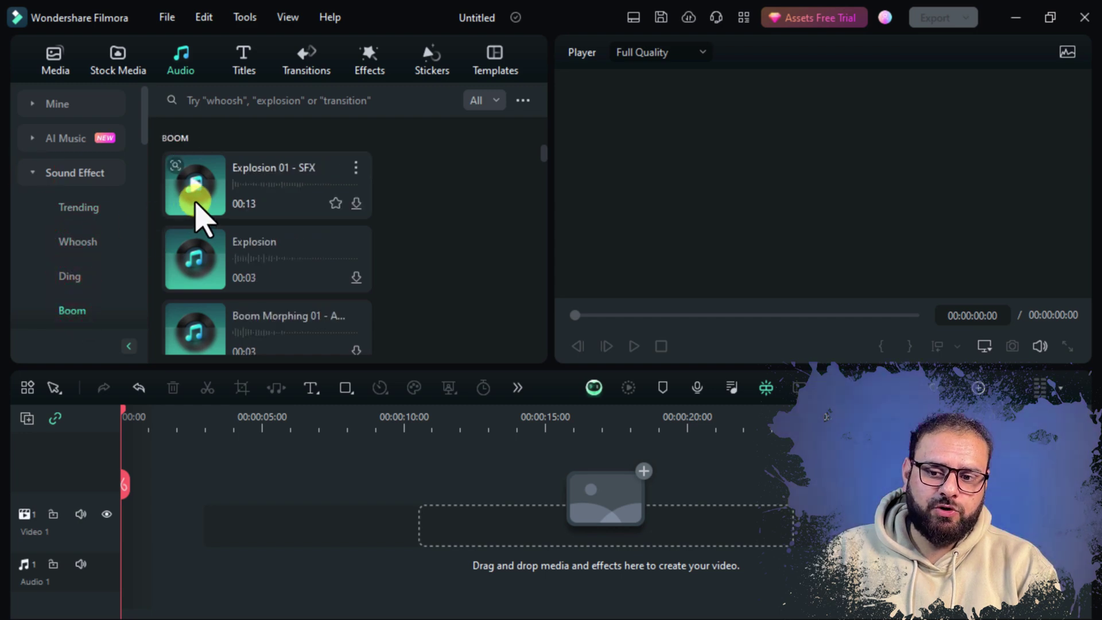
pyautogui.click(198, 184)
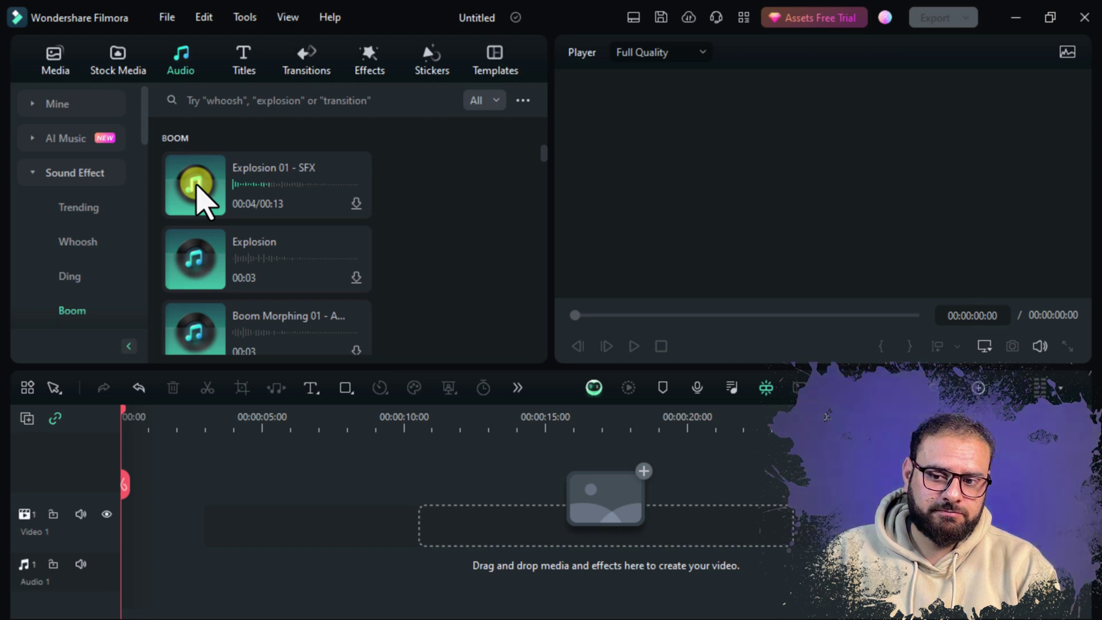
pyautogui.click(267, 204)
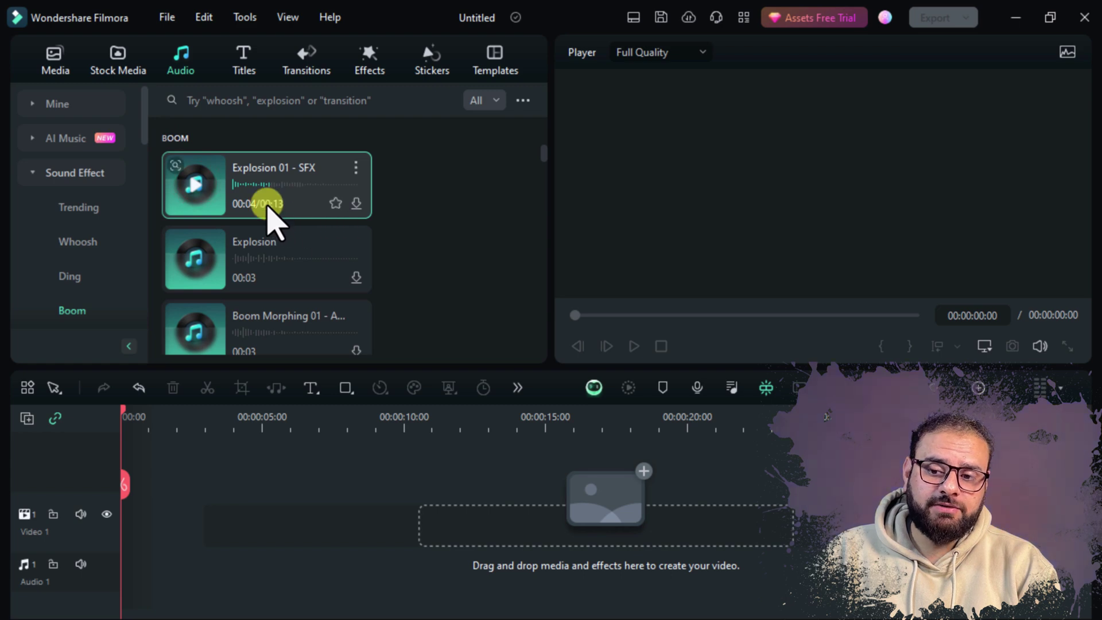
# Step: Search the sound effects for "click" and preview the "Mouse click" and "Click Button 07 - SFX" sounds
pyautogui.click(268, 107)
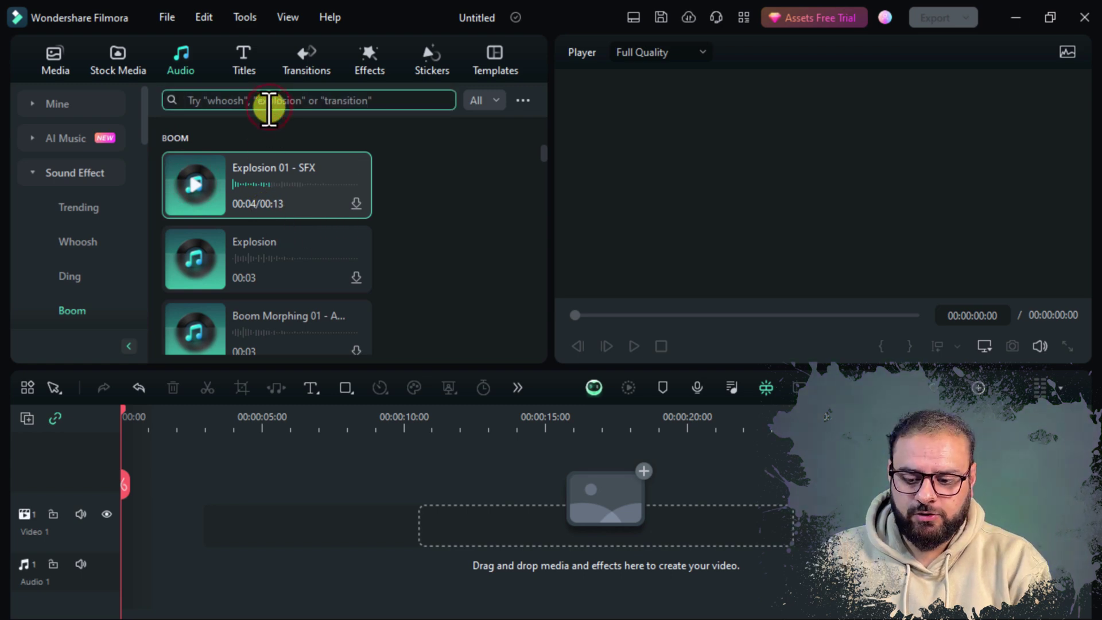
pyautogui.write('click')
pyautogui.press('Return')
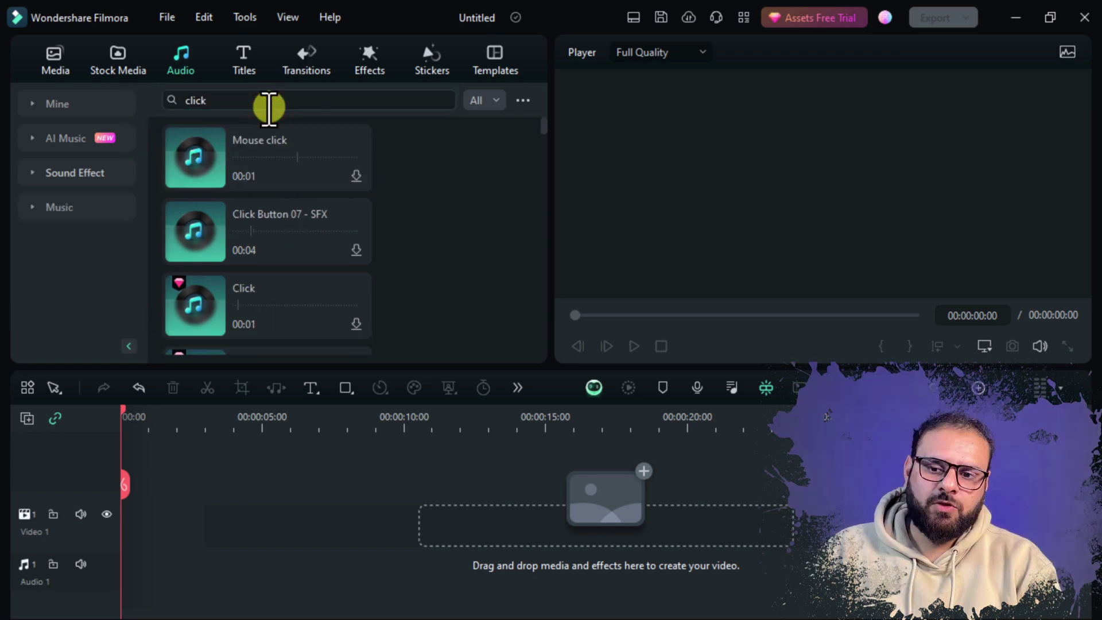
pyautogui.click(196, 163)
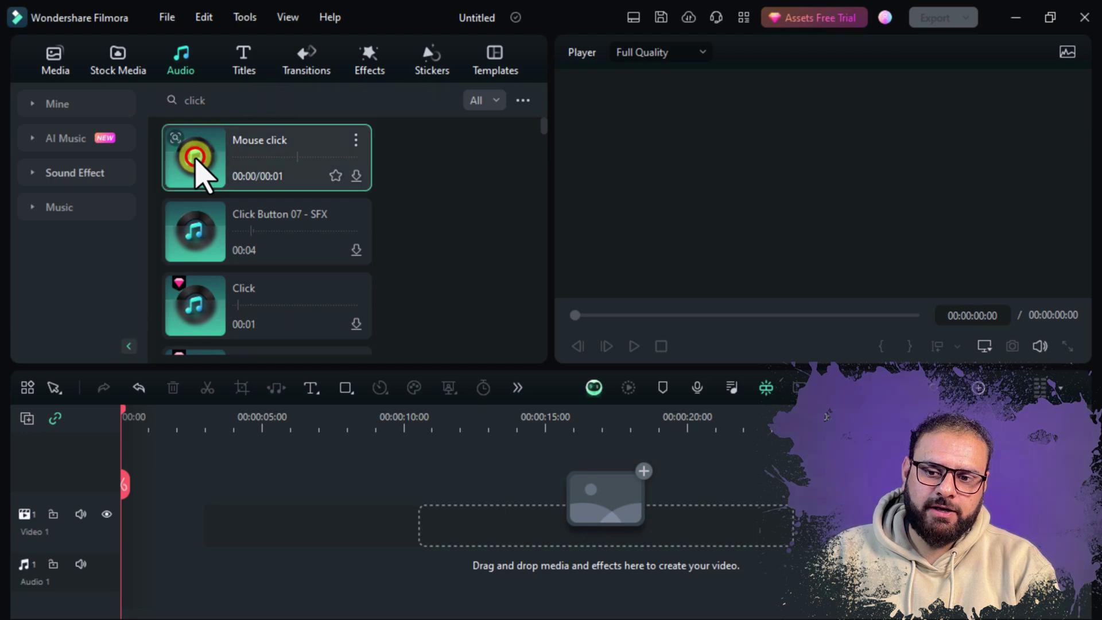
pyautogui.click(201, 231)
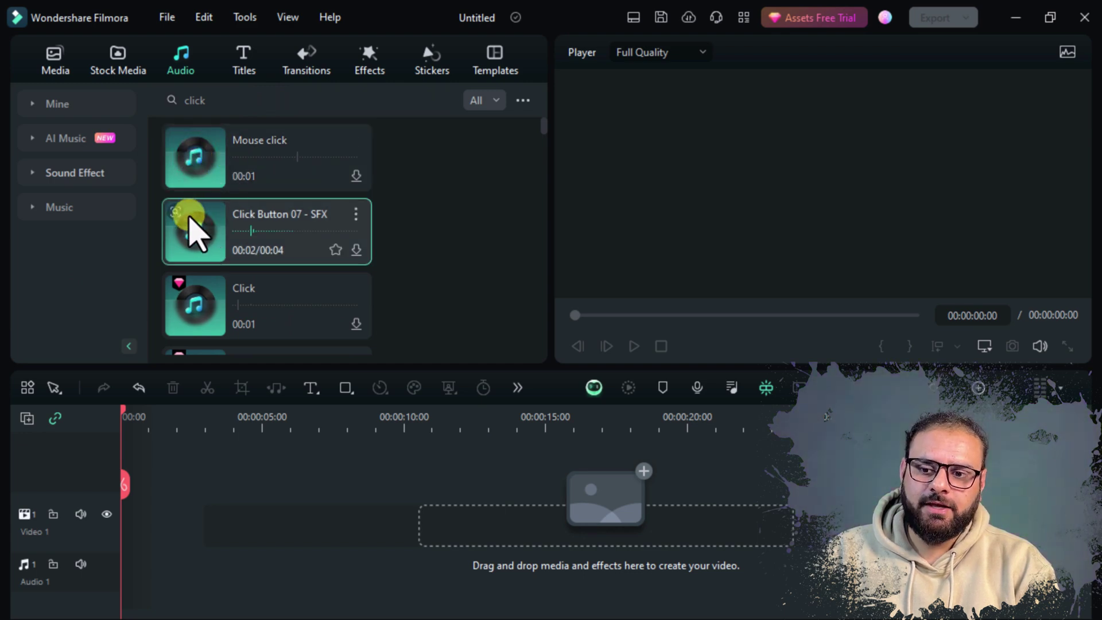
pyautogui.click(367, 101)
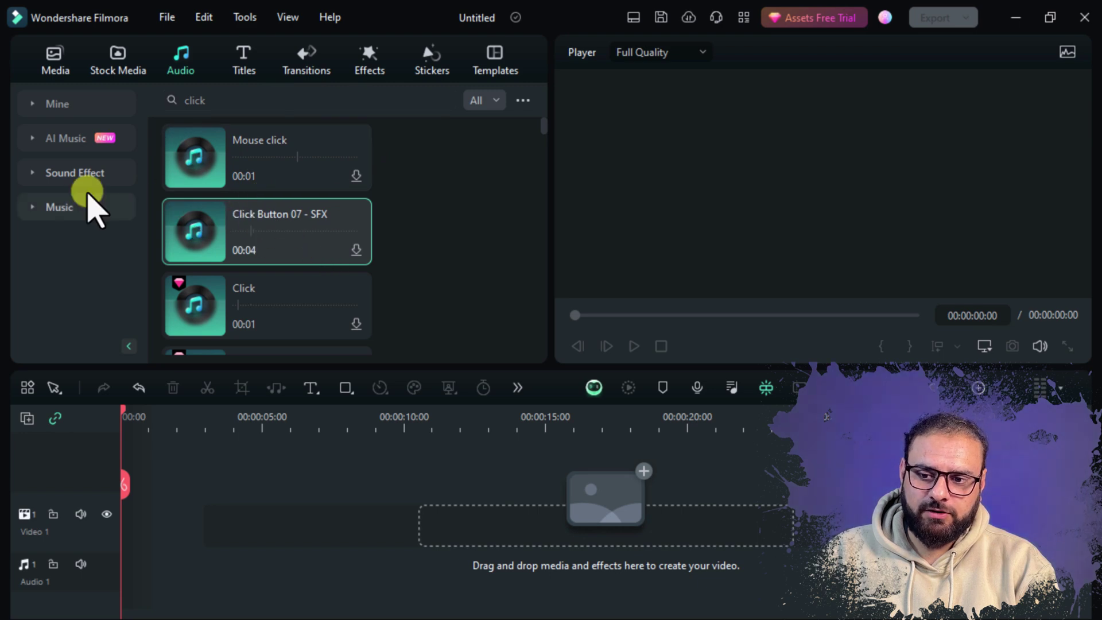
# Step: Browse the music categories, viewing the Trending, Happy & Uplifting and Sad & Sentimental tracks and the rest of the category list
pyautogui.click(32, 206)
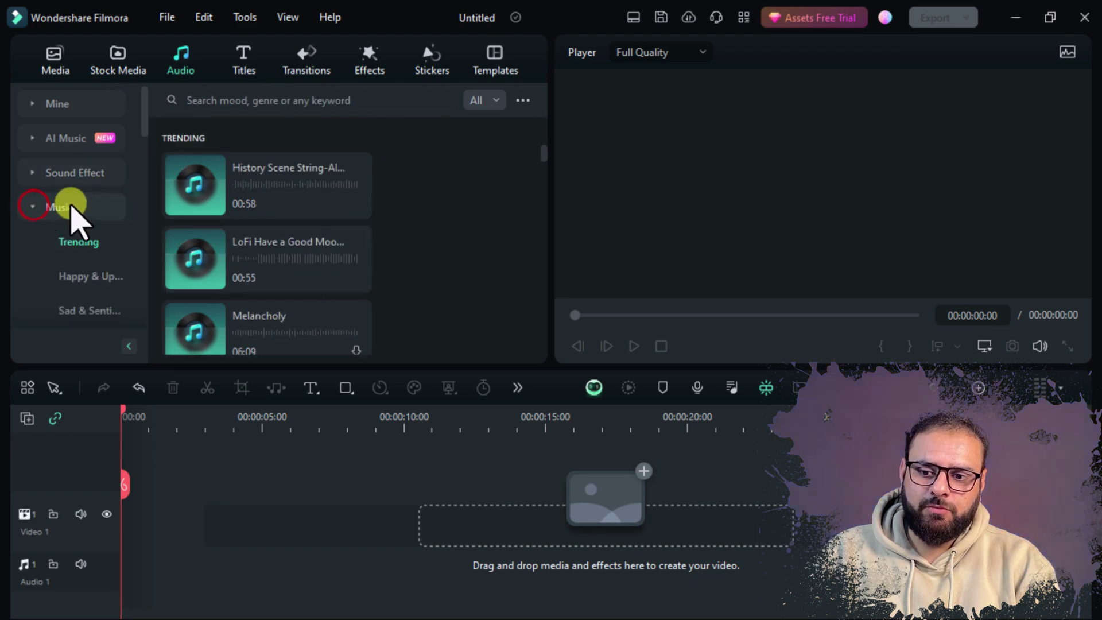
pyautogui.click(87, 276)
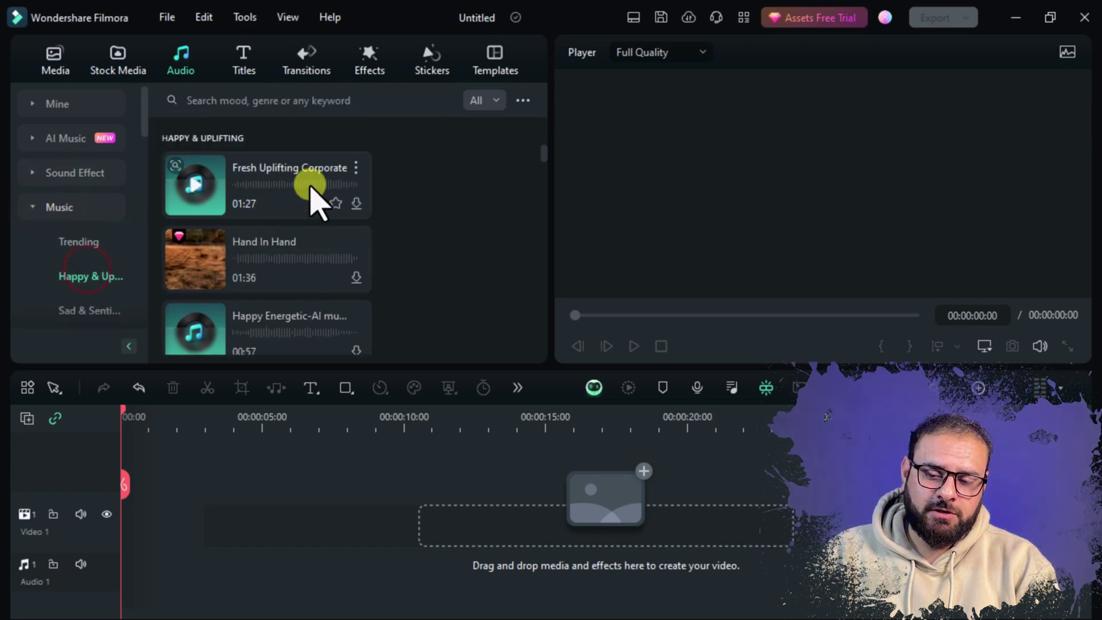
pyautogui.click(73, 309)
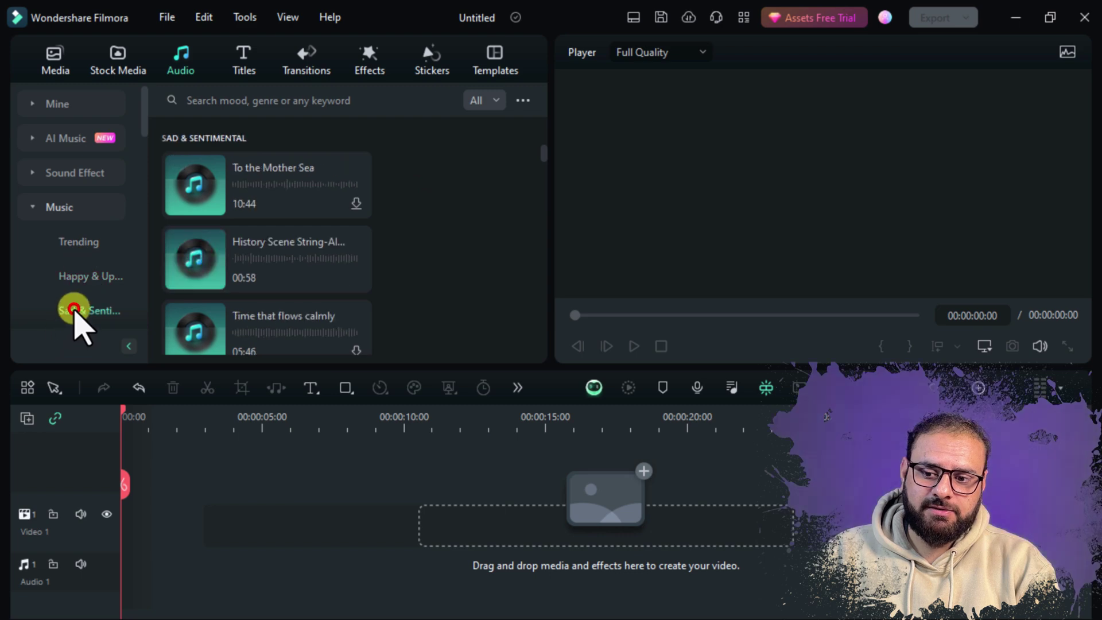
pyautogui.scroll(-5, 241, 238)
pyautogui.scroll(-3, 86, 247)
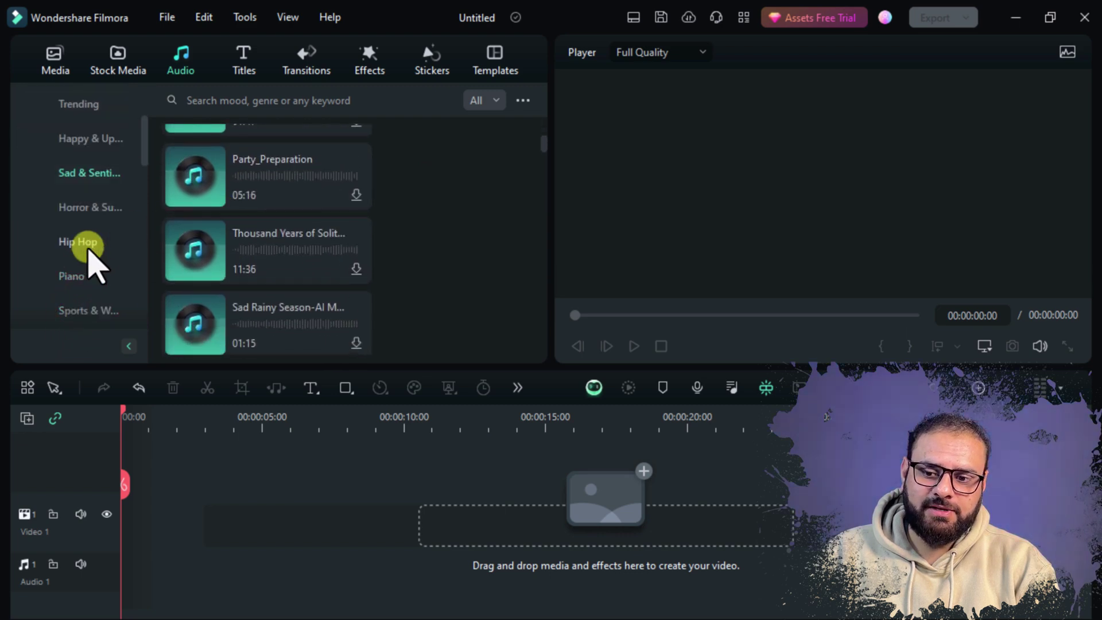
pyautogui.scroll(-8, 88, 252)
pyautogui.scroll(15, 88, 252)
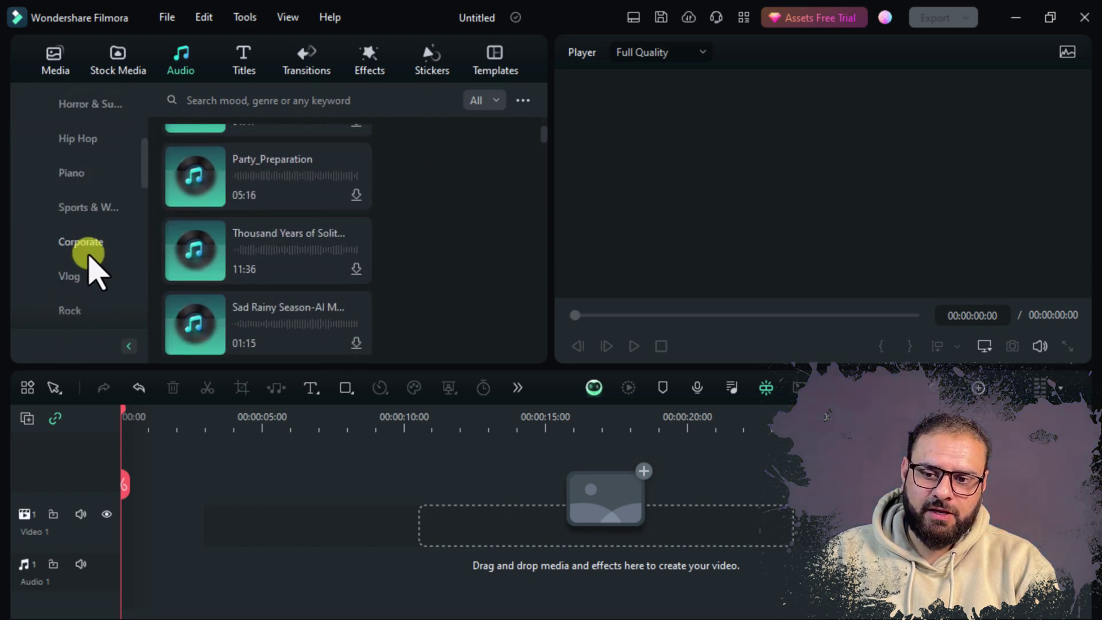
pyautogui.scroll(1, 402, 212)
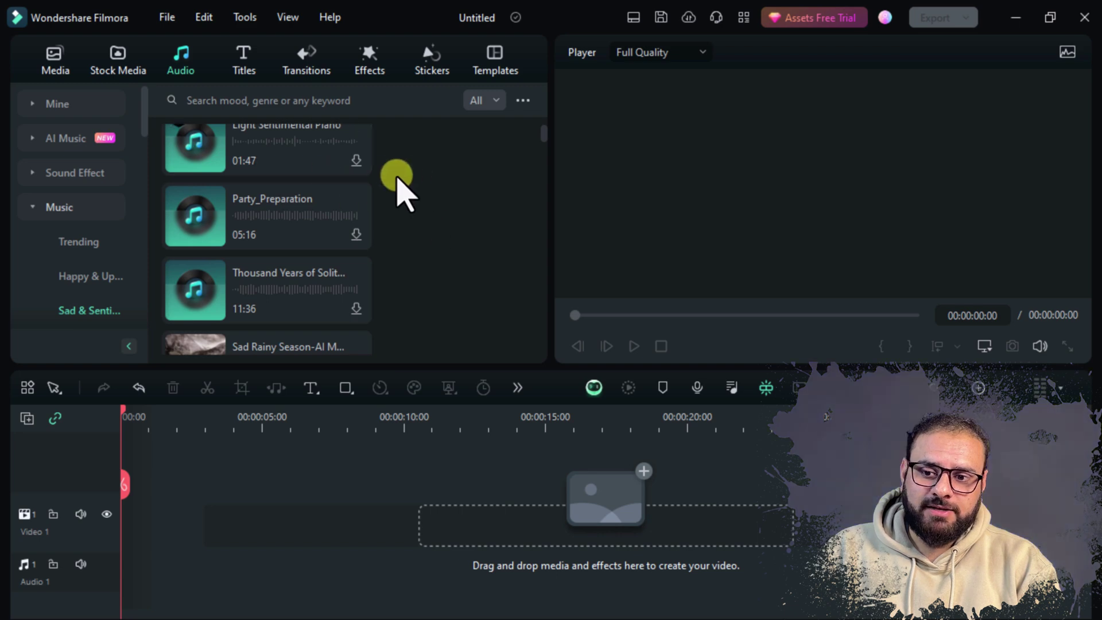
# Step: Place the project video "lesson 01 A" at the start of the Video 1 track and play it briefly
pyautogui.click(126, 63)
pyautogui.click(55, 57)
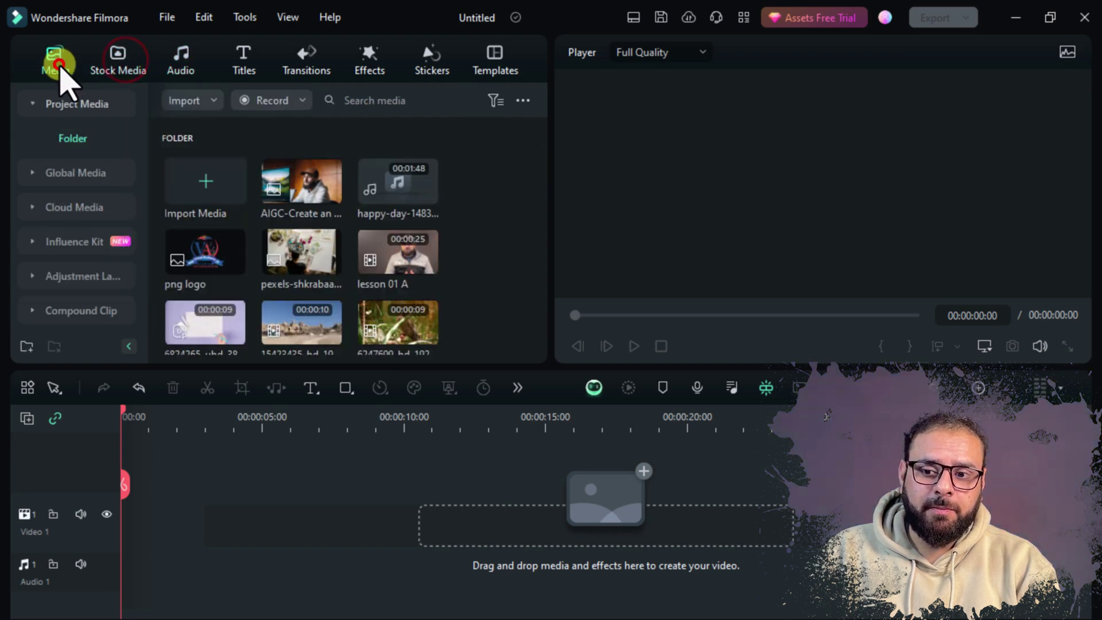
pyautogui.scroll(-1, 312, 280)
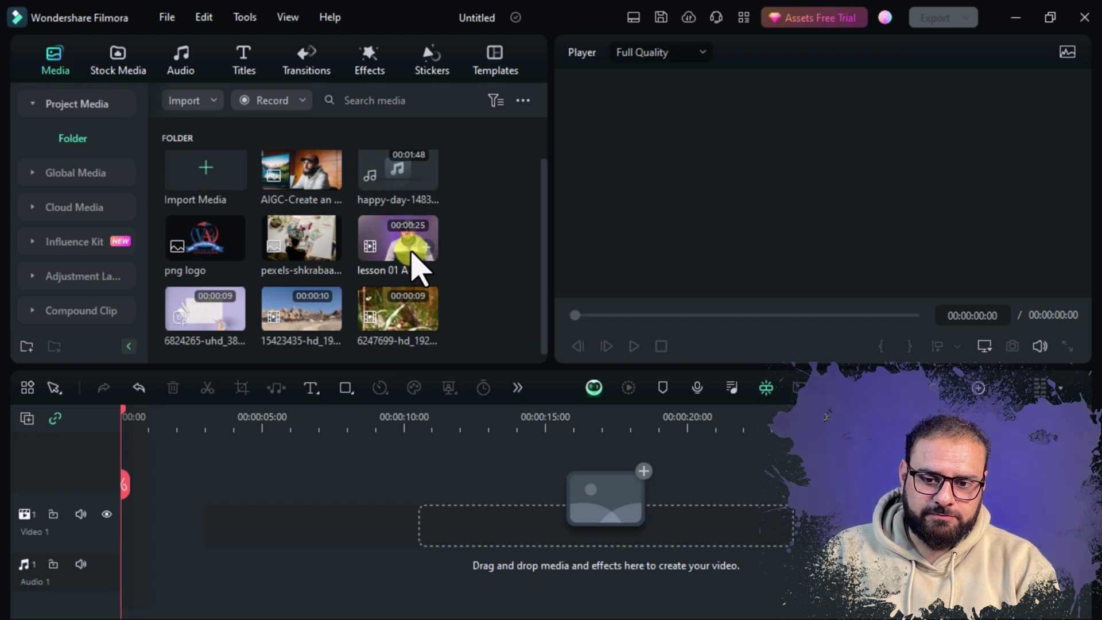
pyautogui.moveTo(413, 247); pyautogui.dragTo(138, 542)
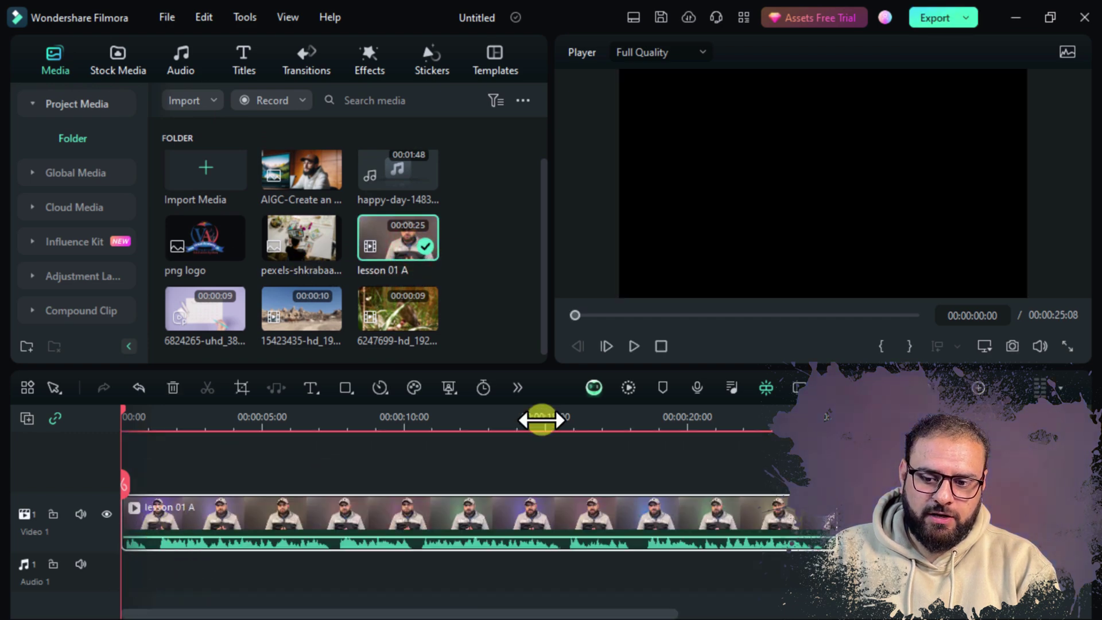
pyautogui.click(633, 347)
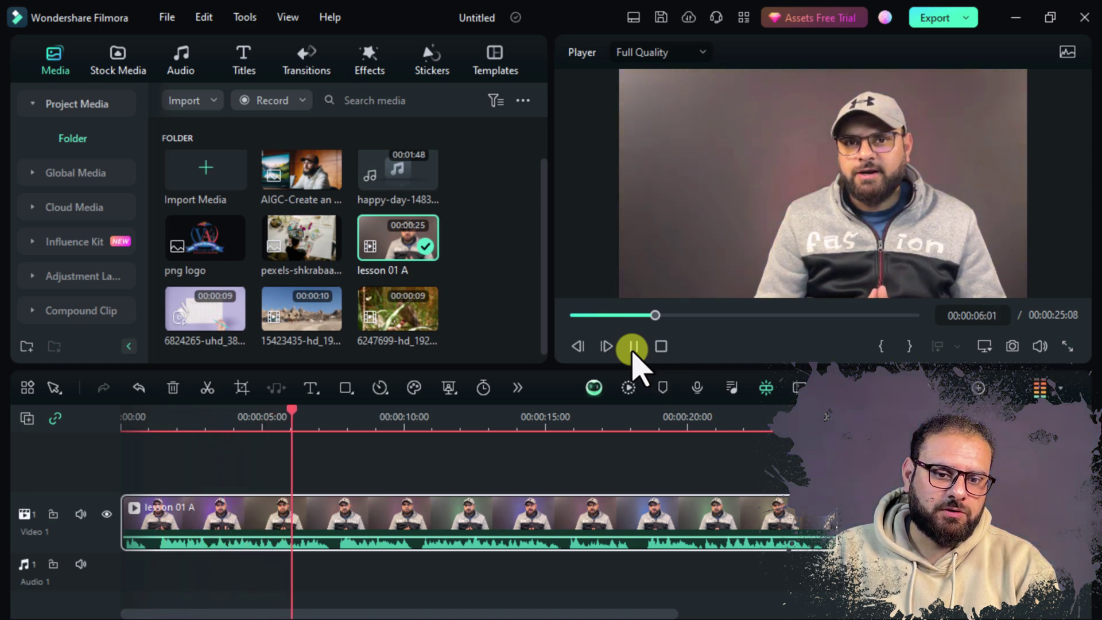
pyautogui.click(633, 347)
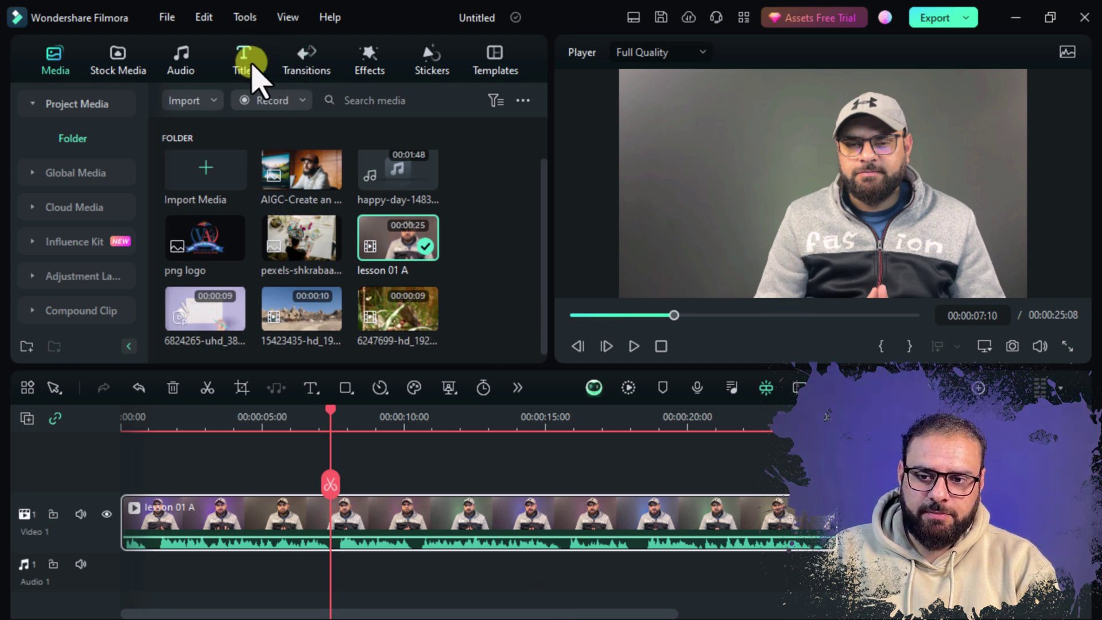
# Step: Add the Trending track "History Scene String-AI music" at the start of Audio 1 and play it together with the video
pyautogui.click(179, 64)
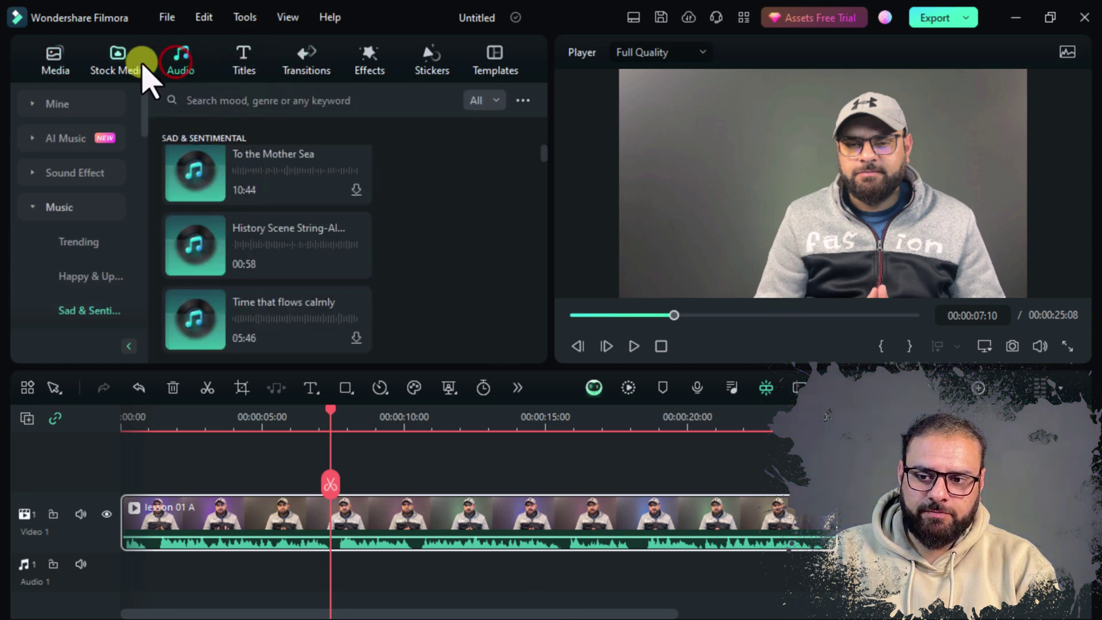
pyautogui.click(86, 277)
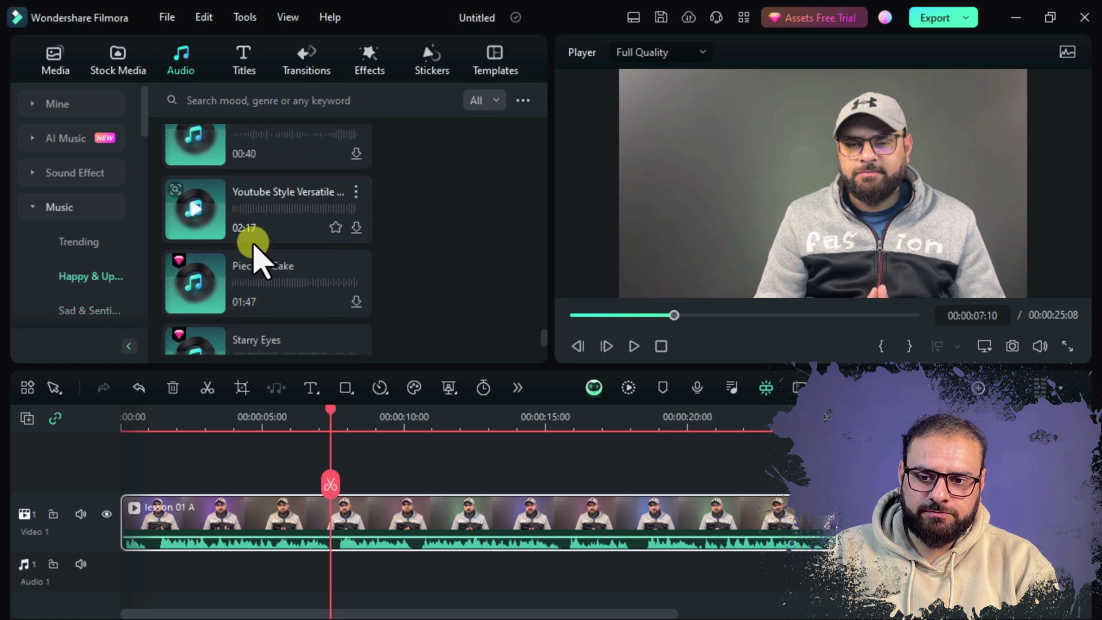
pyautogui.scroll(5, 258, 229)
pyautogui.moveTo(270, 195); pyautogui.dragTo(120, 583)
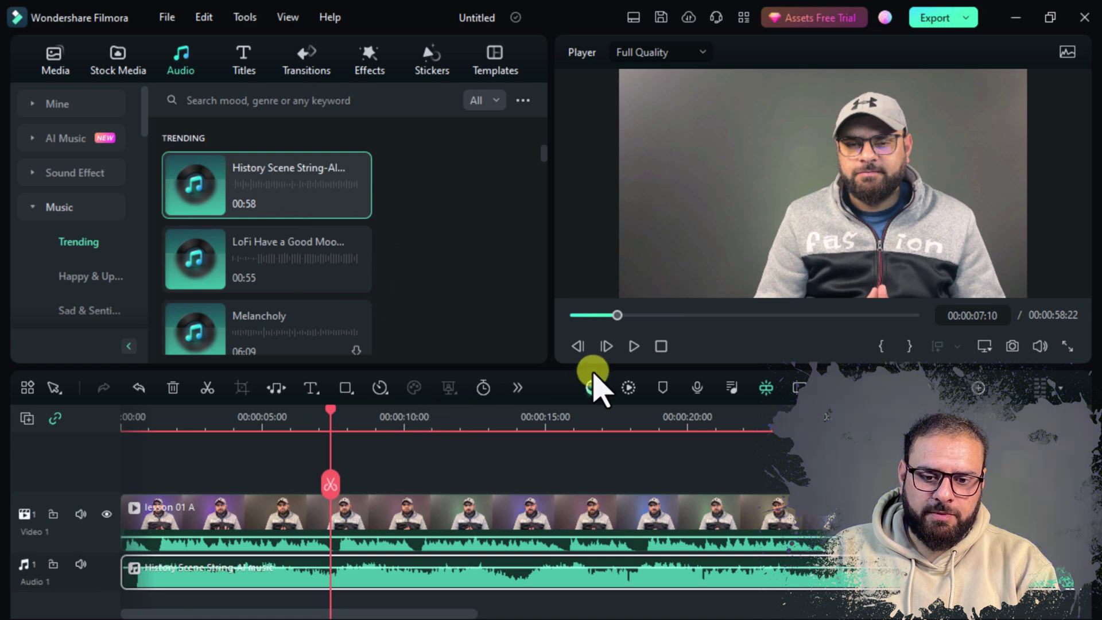
pyautogui.click(633, 347)
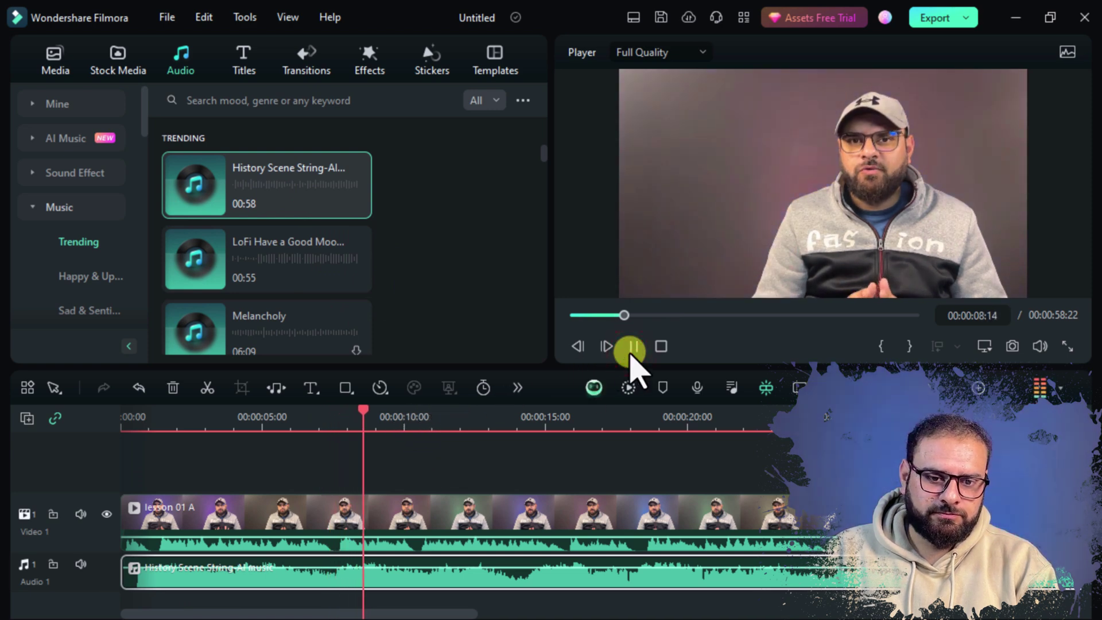
pyautogui.click(634, 347)
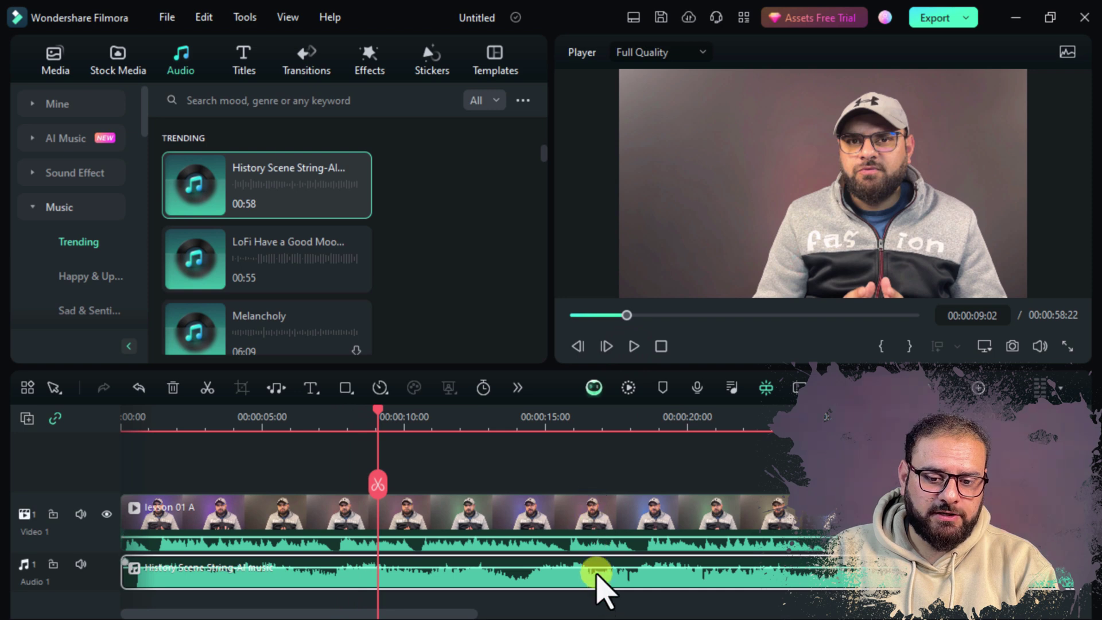
# Step: Lower the volume of the music clip on Audio 1 well below the voice and play the mix briefly
pyautogui.moveTo(596, 572); pyautogui.dragTo(596, 578)
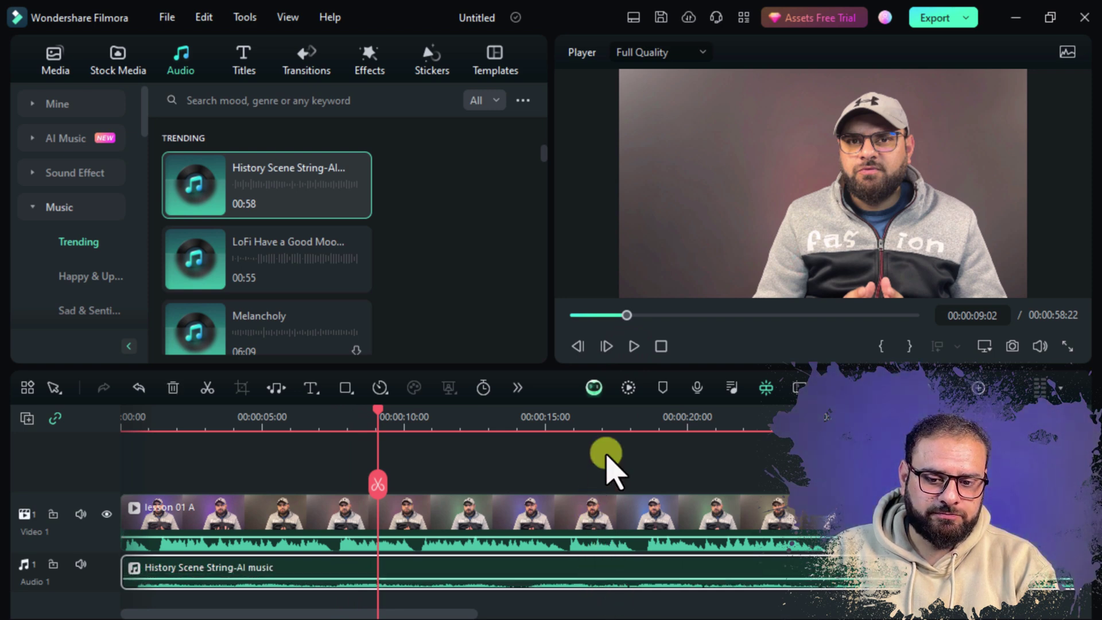
pyautogui.click(634, 350)
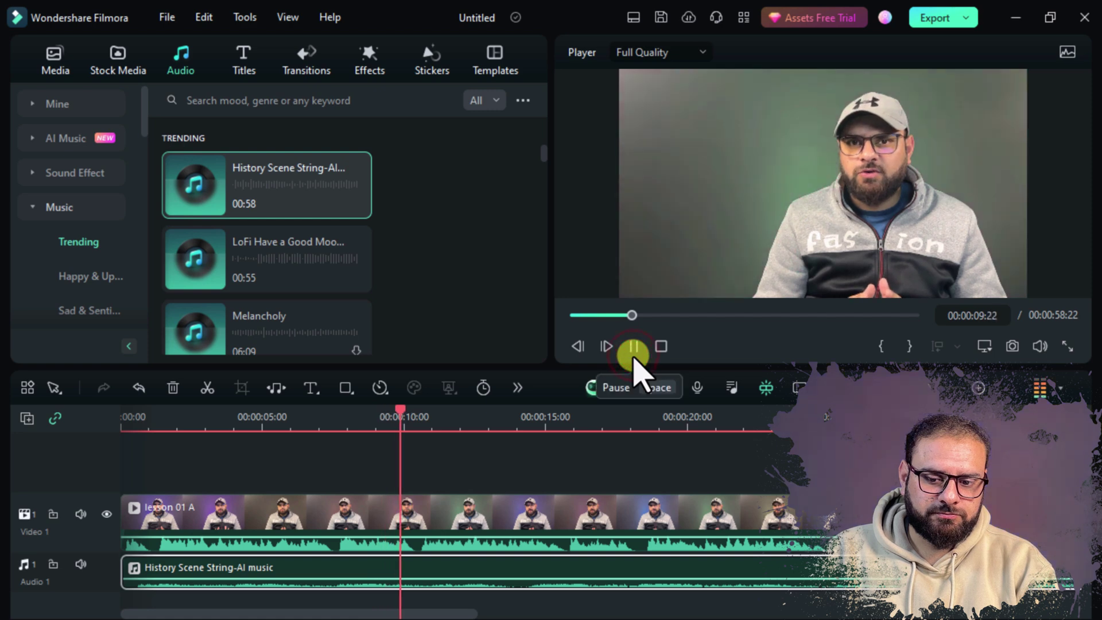
pyautogui.click(634, 353)
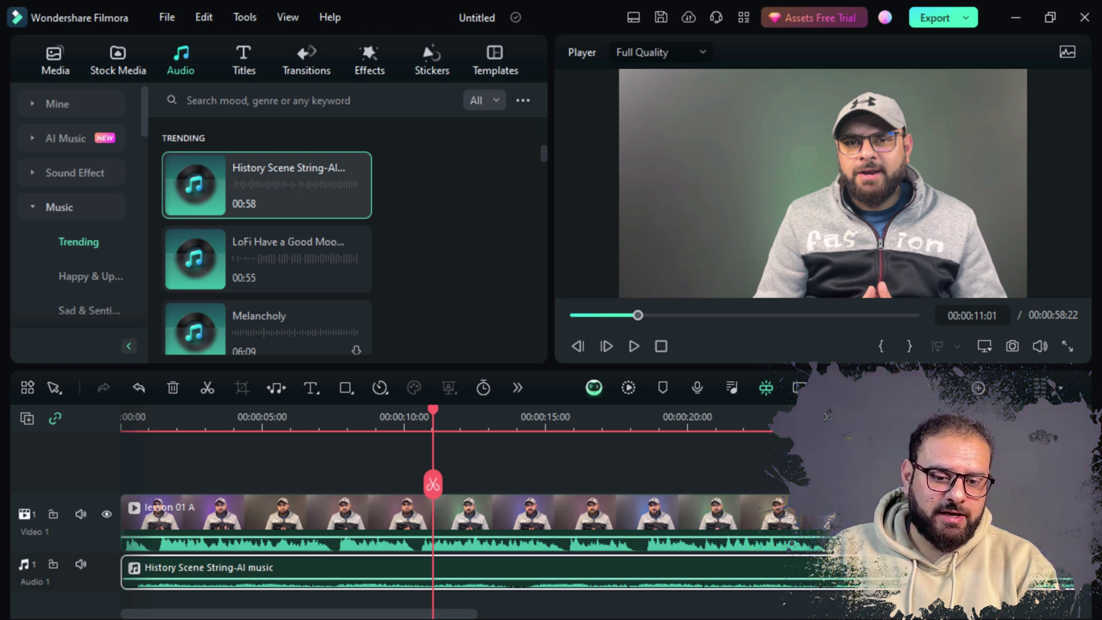
# Step: Split the music clip where the video ends, at 00:00:25:08, and delete the excess part
pyautogui.click(826, 414)
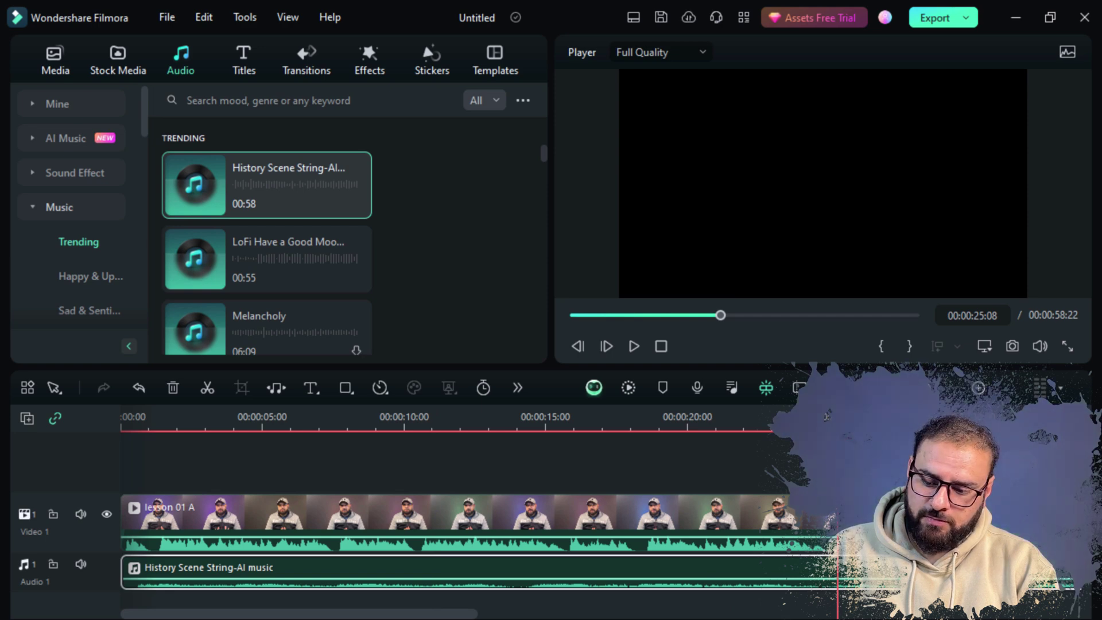
pyautogui.scroll(8, 849, 505)
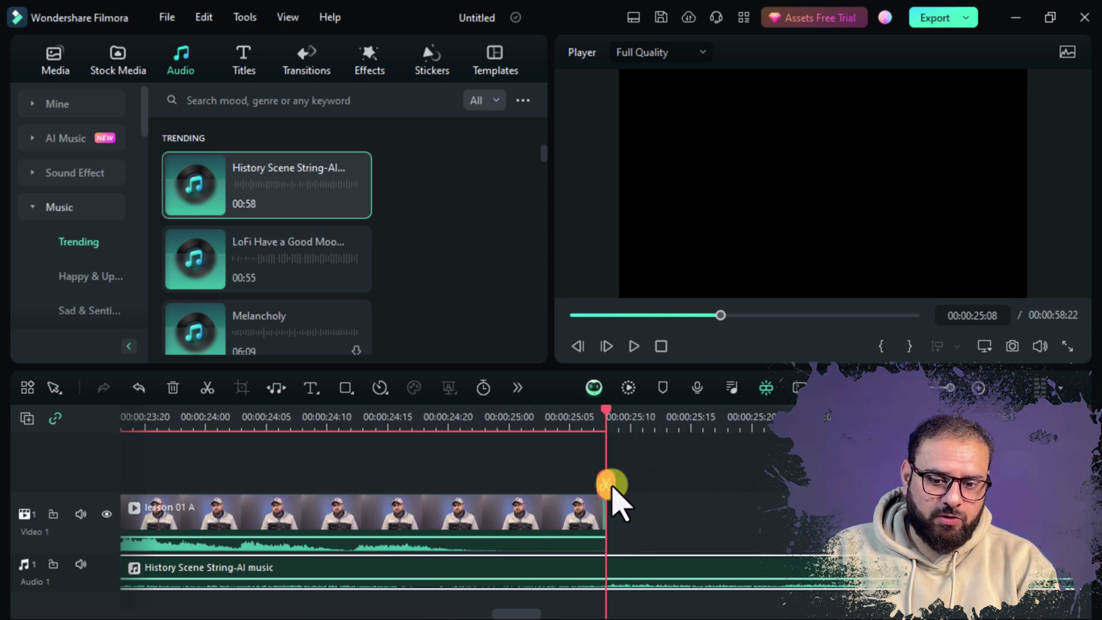
pyautogui.click(664, 567)
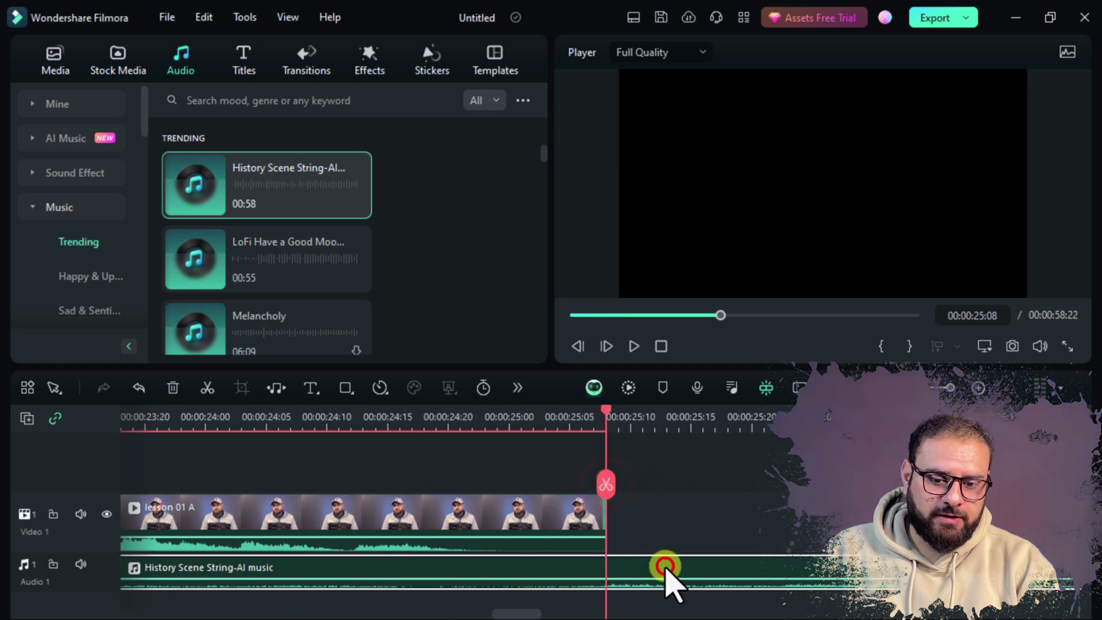
pyautogui.click(605, 485)
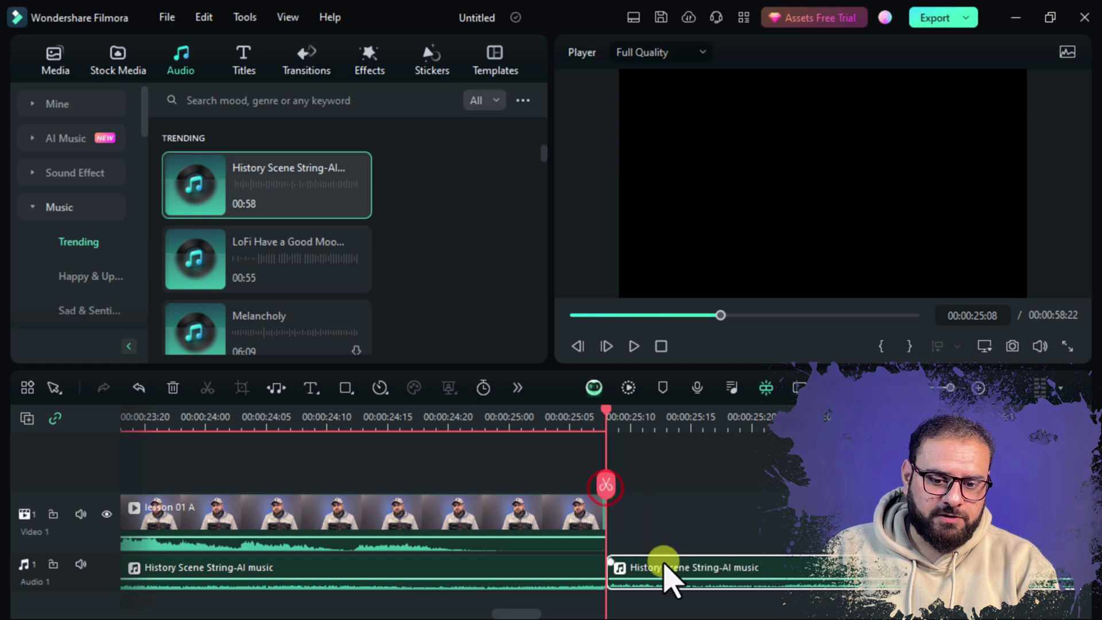
pyautogui.press('Delete')
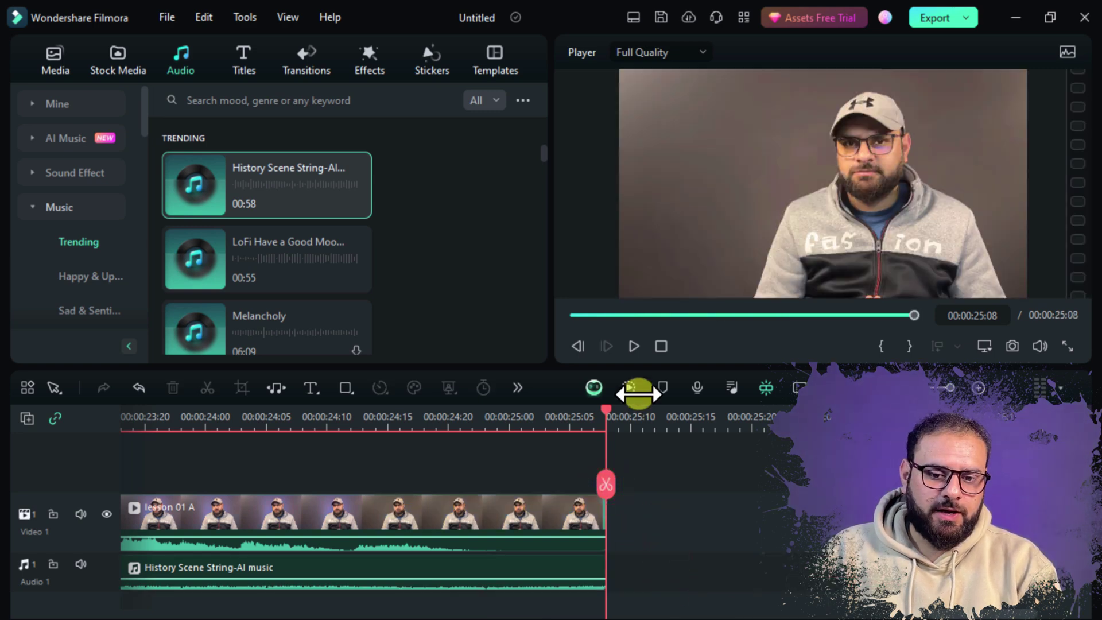
# Step: Play the video with its background music from the beginning for a few seconds
pyautogui.click(594, 317)
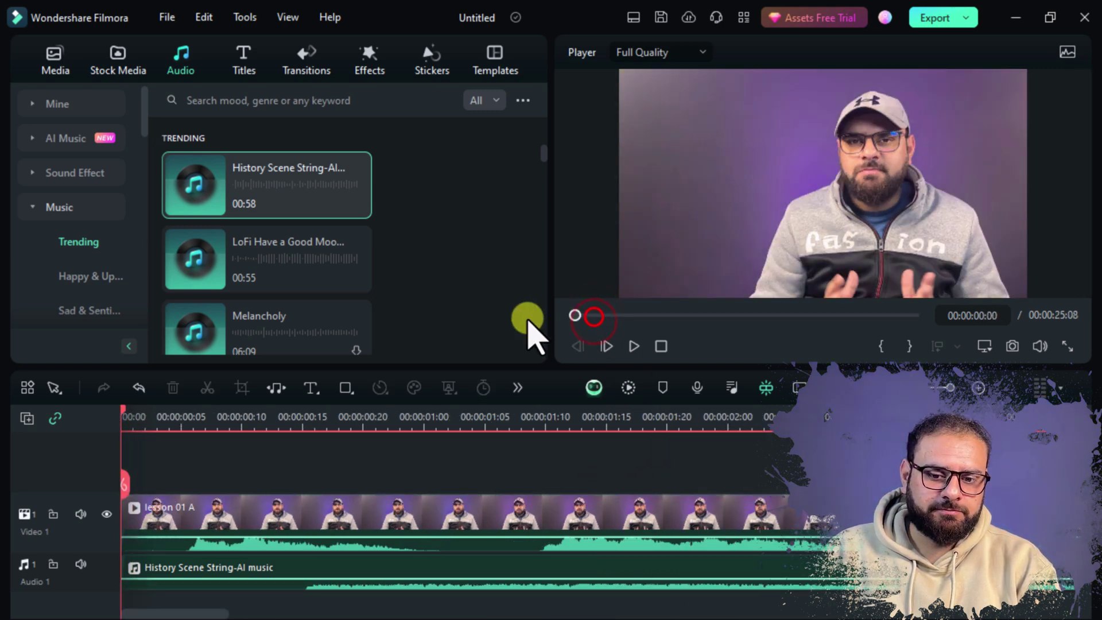
pyautogui.click(631, 346)
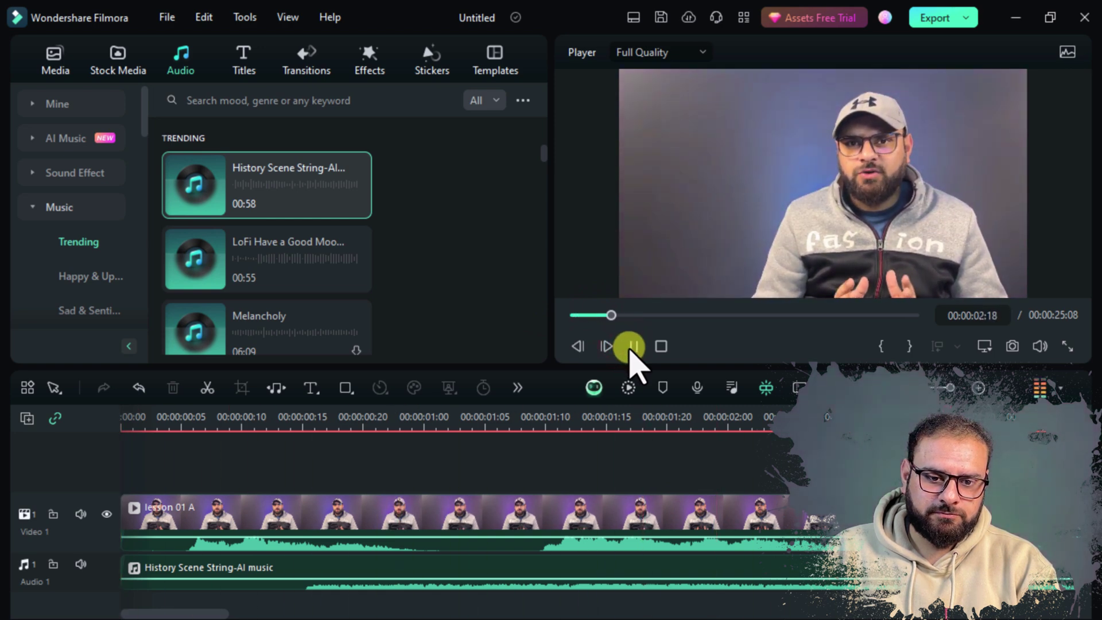
pyautogui.click(631, 347)
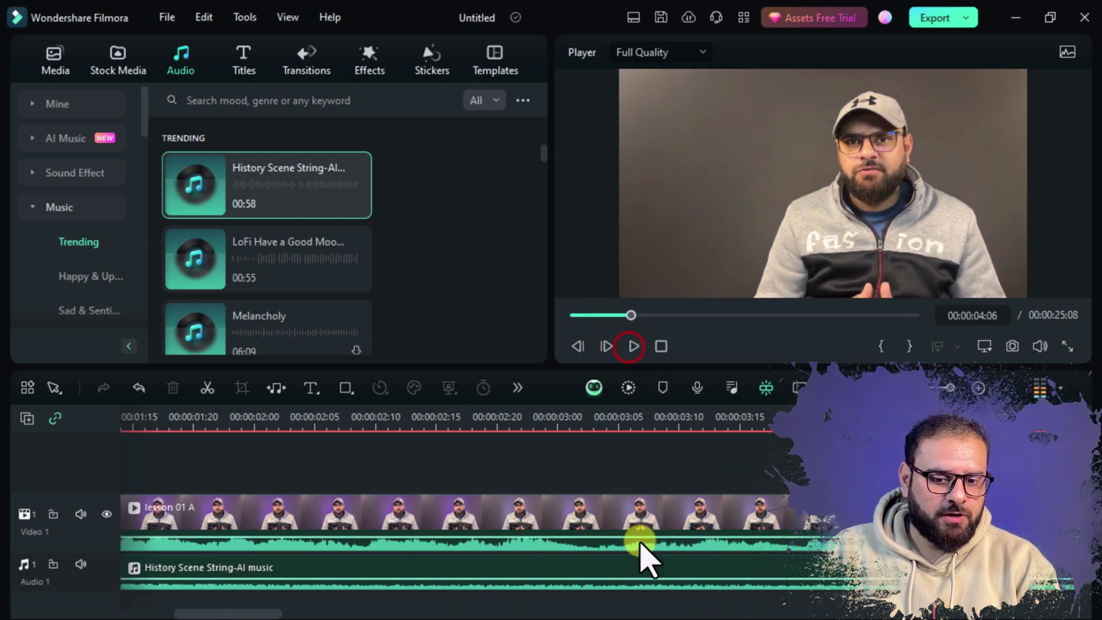